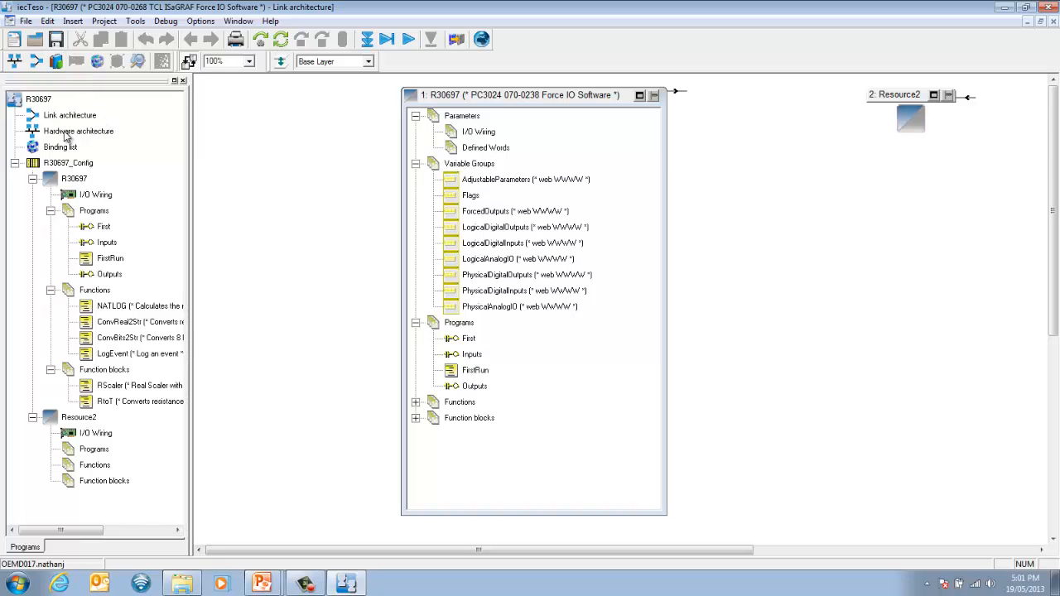
Step: Open the hardware architecture and check the IP address in the ETCP connection's properties without changing it
double_click(66, 134)
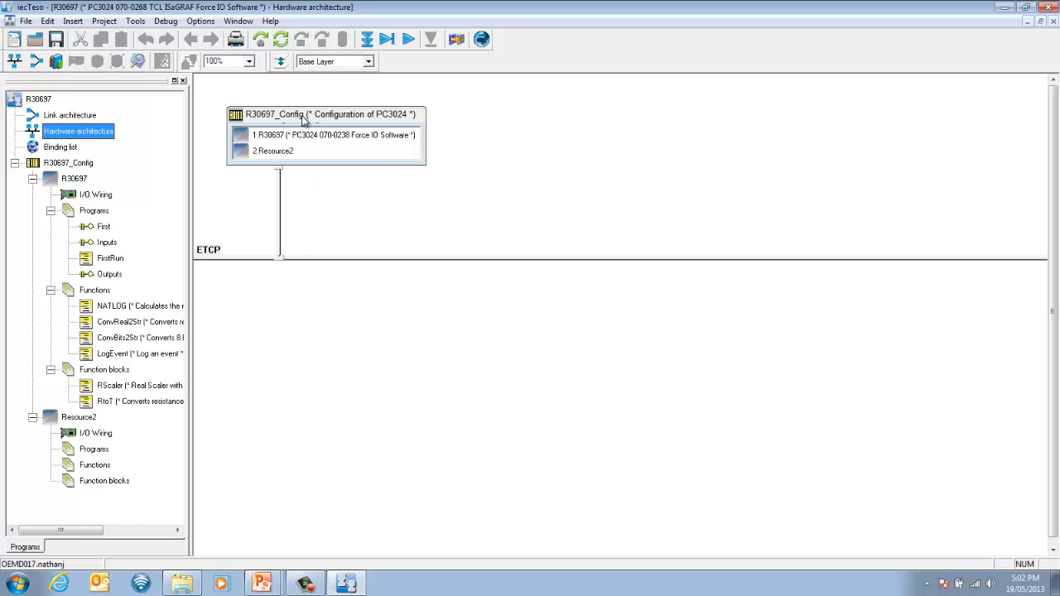
double_click(279, 212)
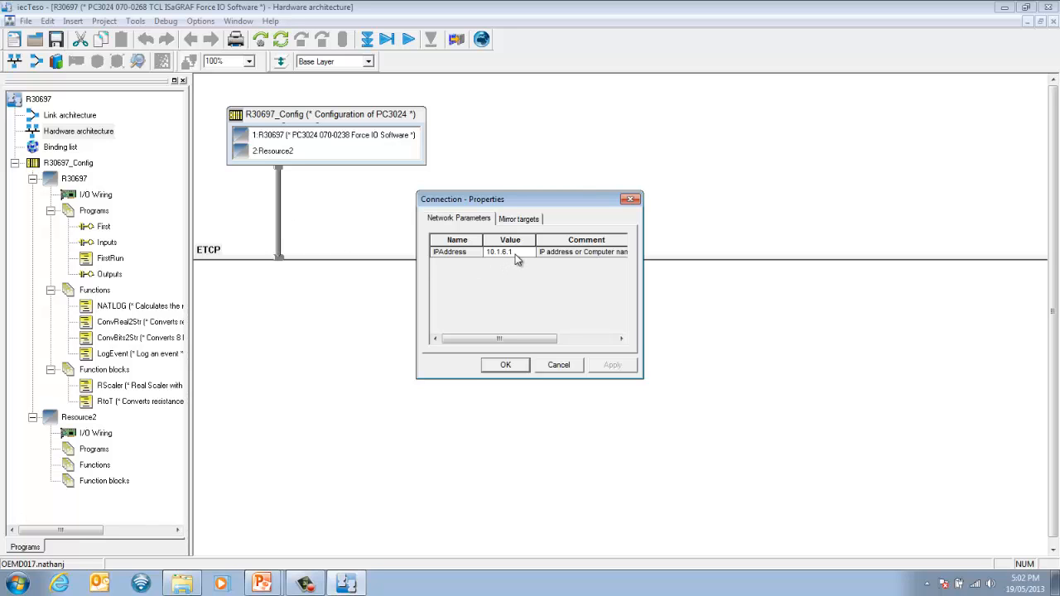
click(558, 369)
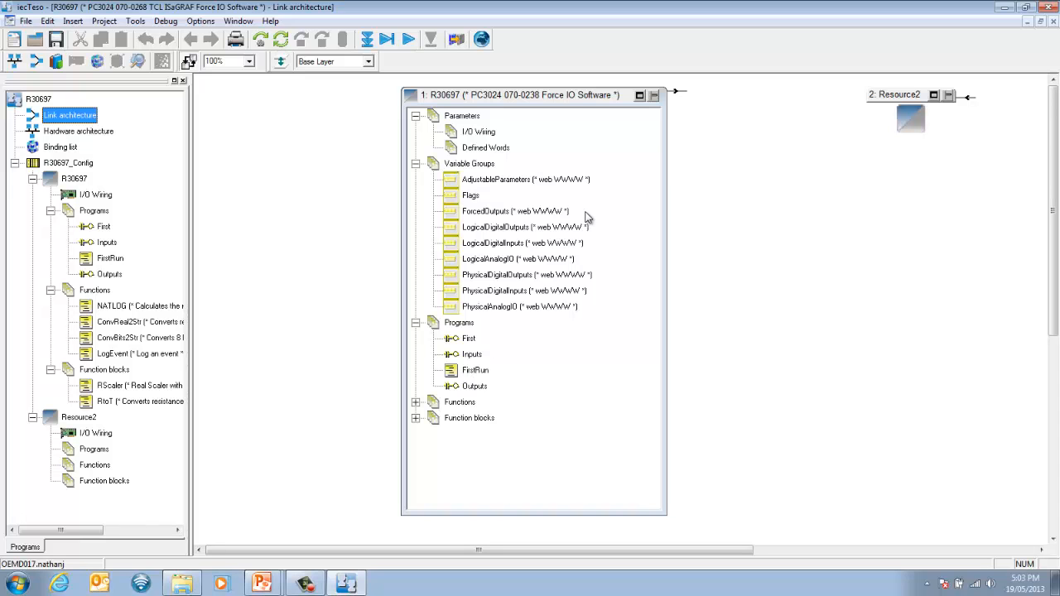
Step: Show the connecting link line between the R30697 resource and Resource2 in the link architecture
click(189, 63)
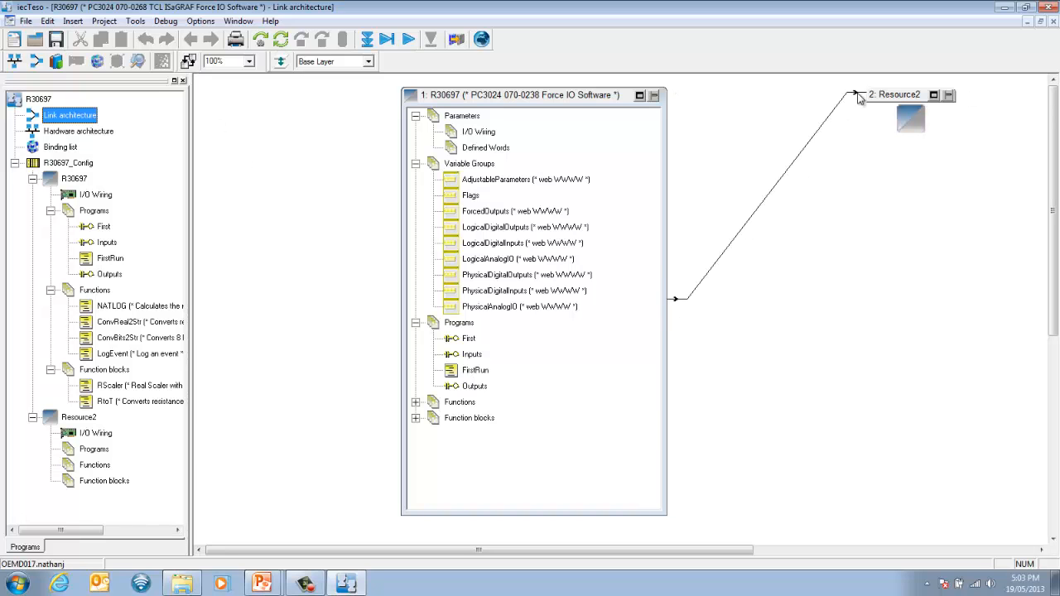
click(522, 100)
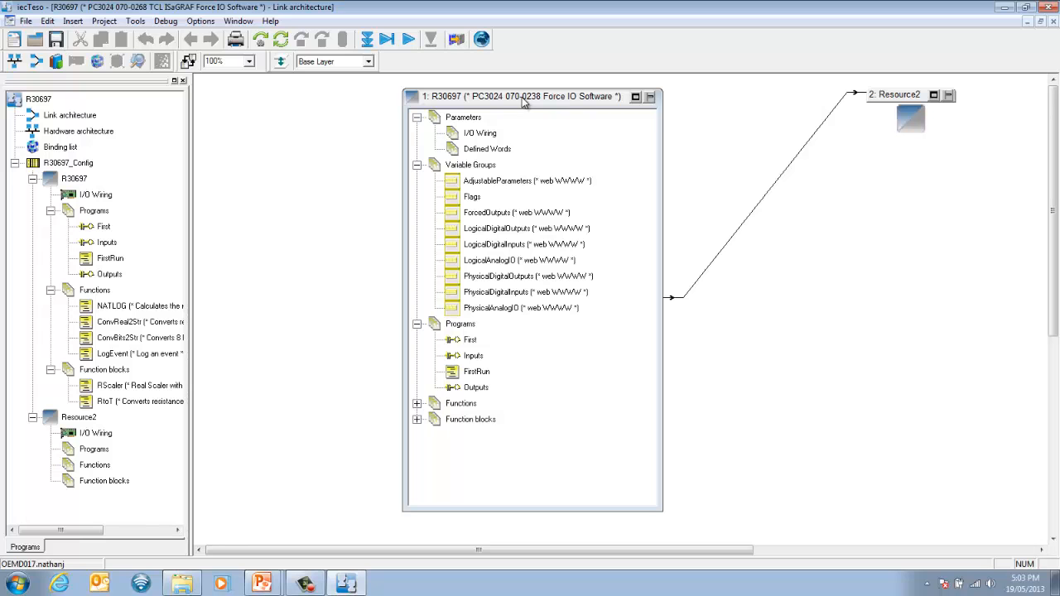
Step: Open R30697's I/O wiring and inspect the analog input and output channels of the first IO3530_V3 module
double_click(482, 136)
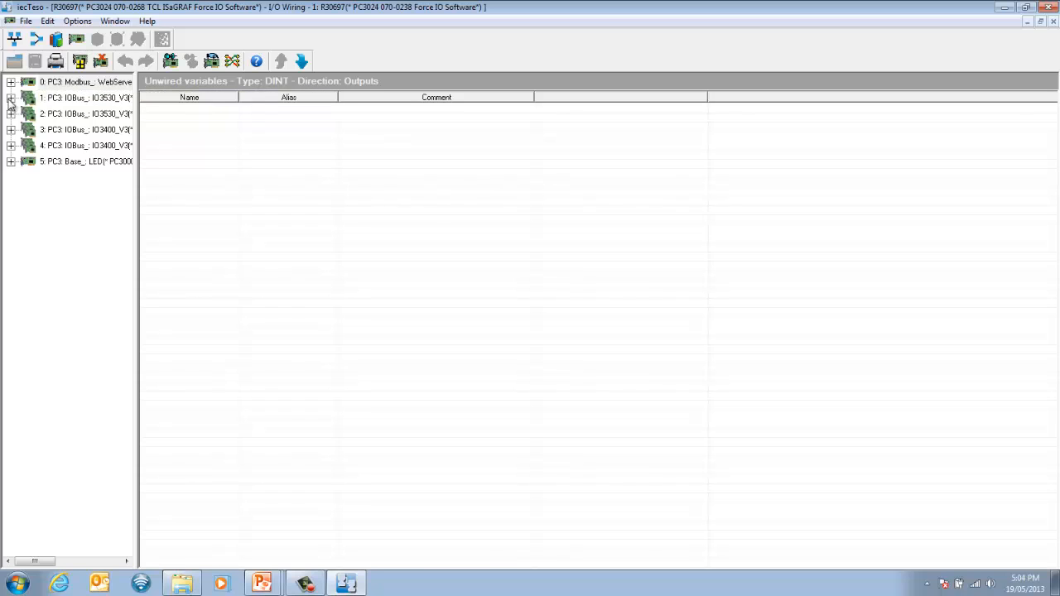
click(52, 101)
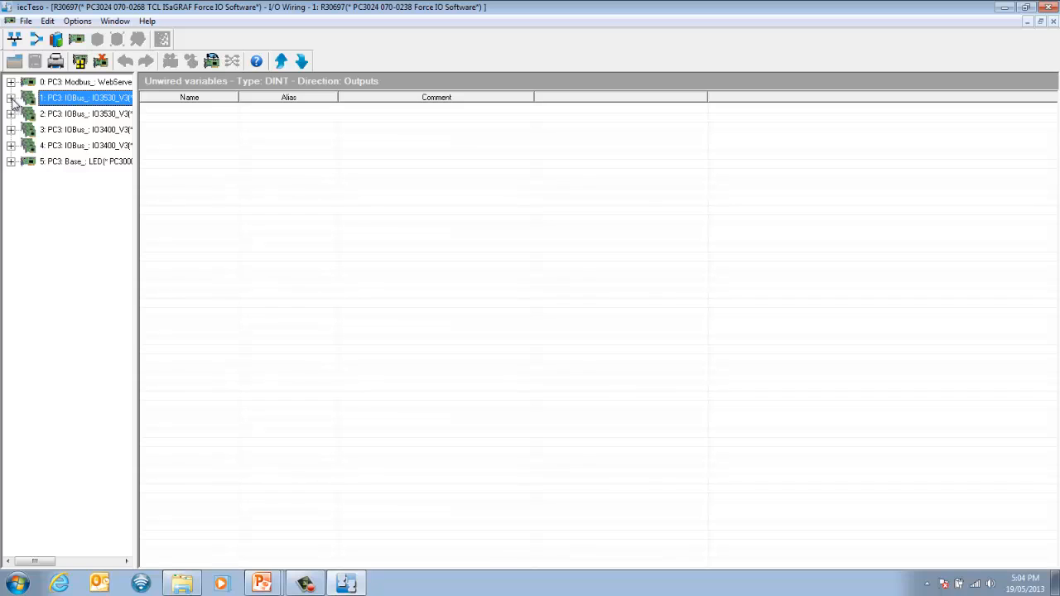
click(11, 98)
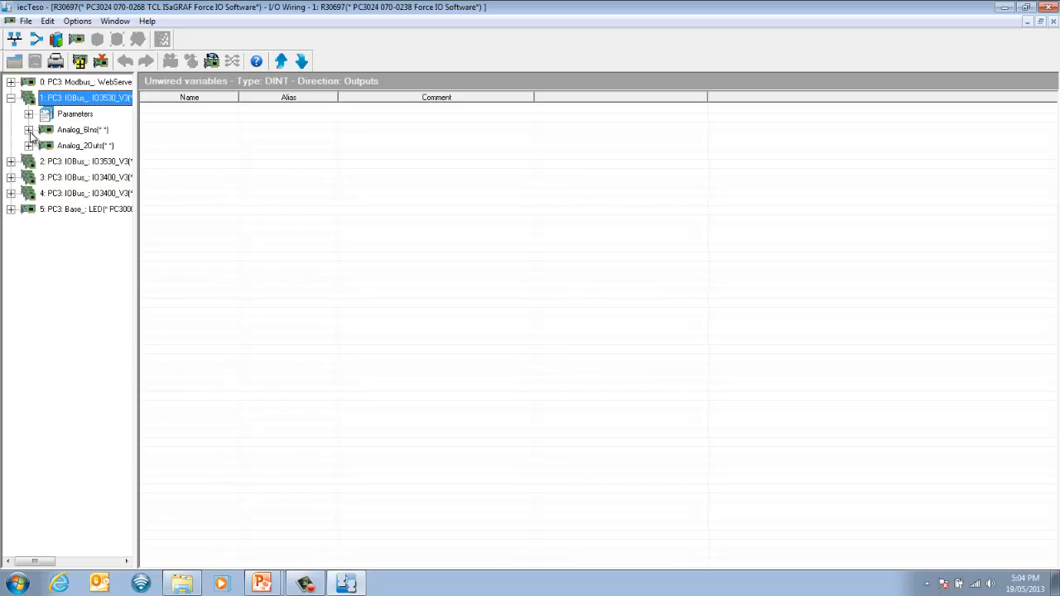
drag(137, 105, 233, 166)
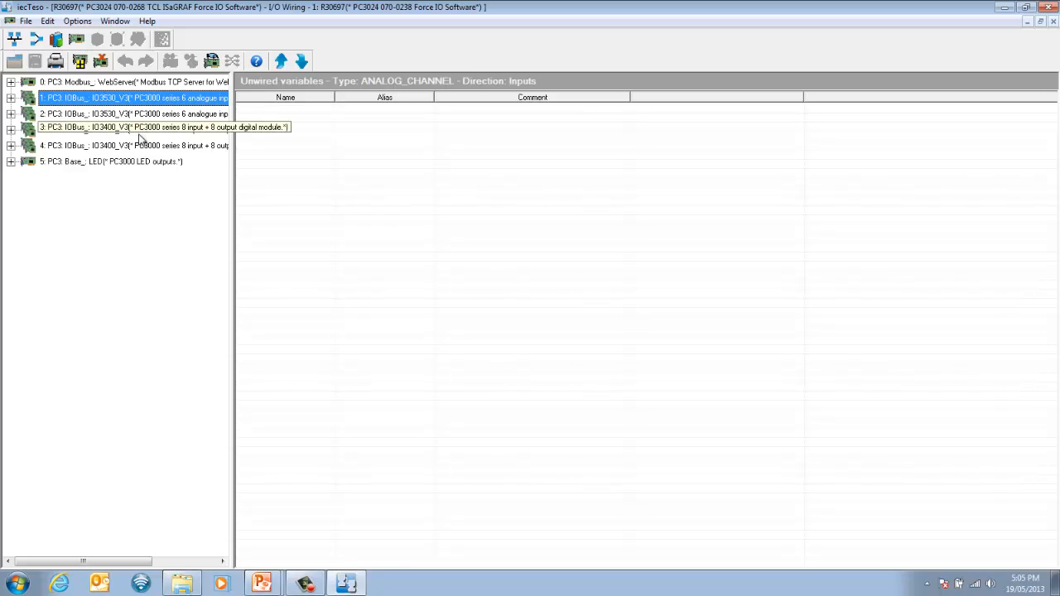
click(10, 98)
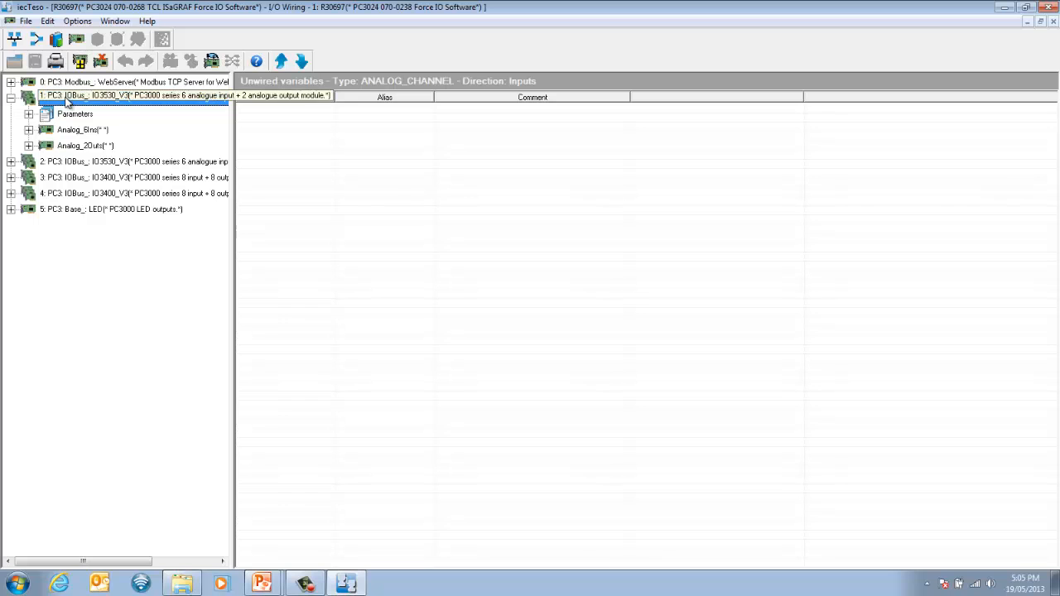
click(29, 130)
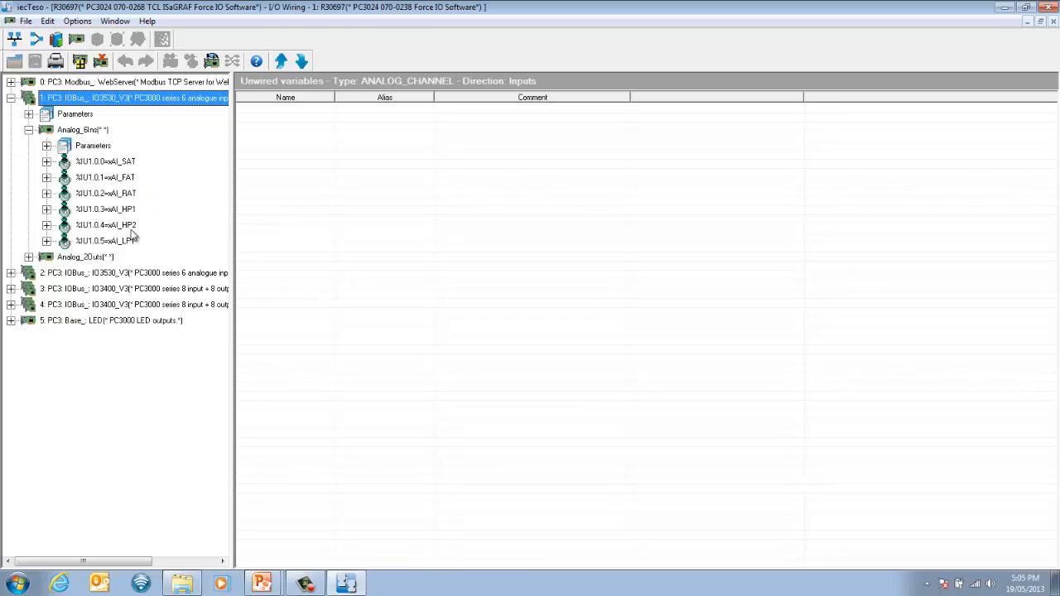
click(29, 256)
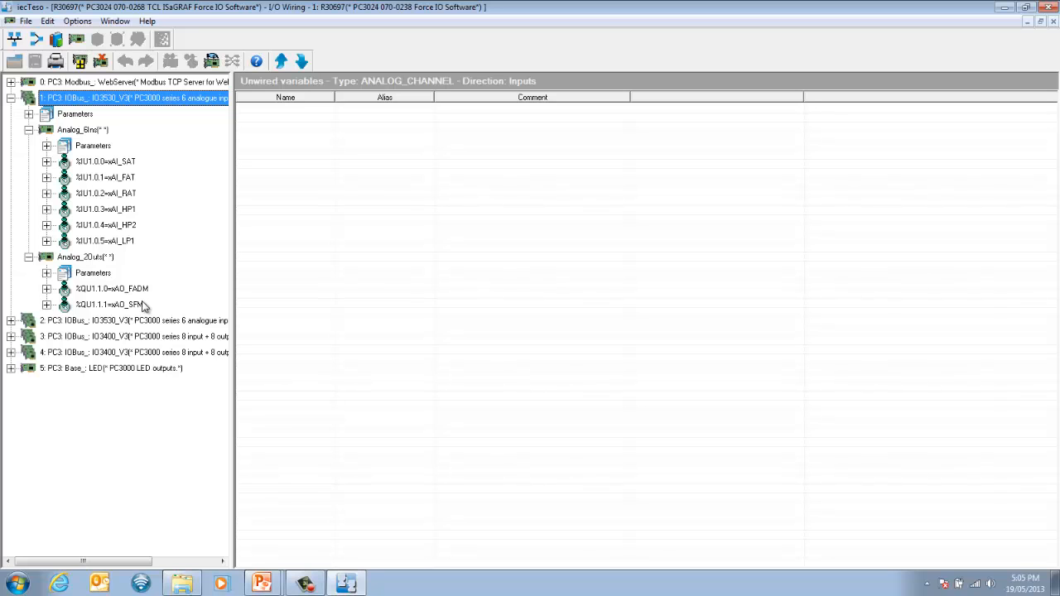
Step: Unwire xAI_SAT from channel %IU1.0.0, wire it back to the same channel, and close the I/O wiring
click(112, 162)
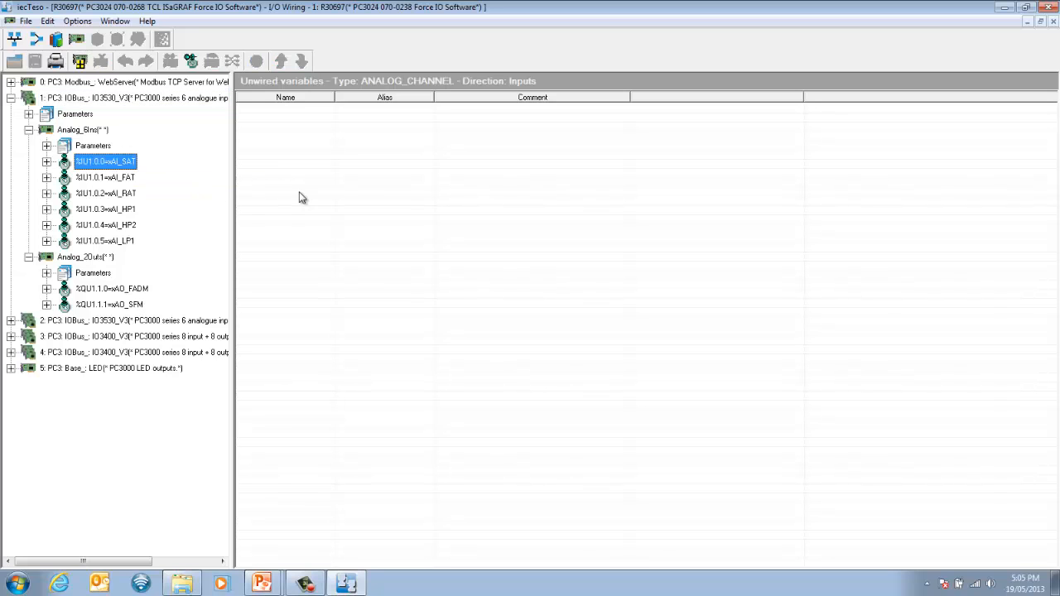
key(Delete)
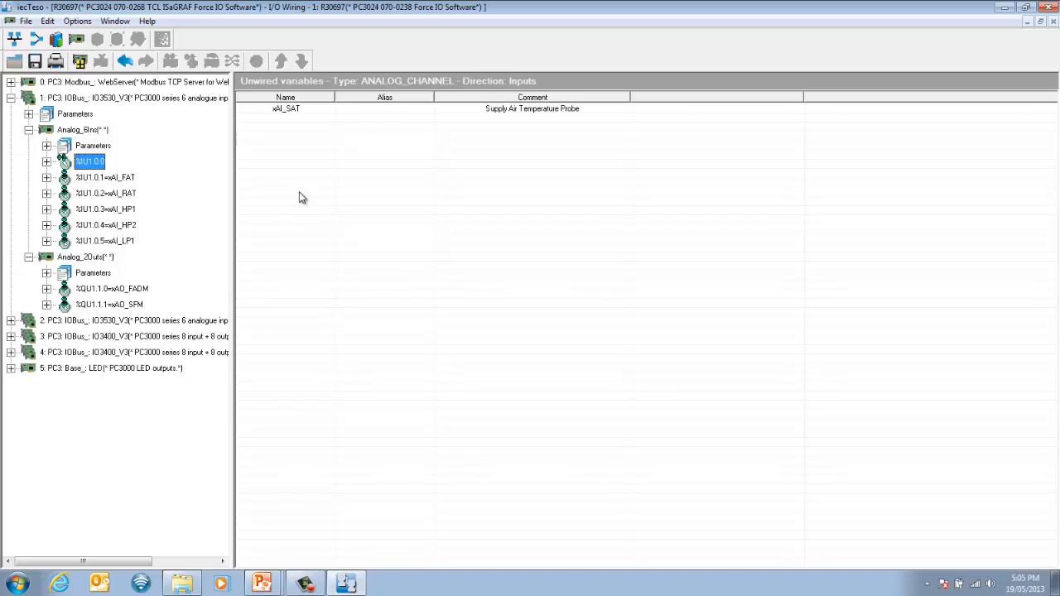
drag(326, 110, 101, 166)
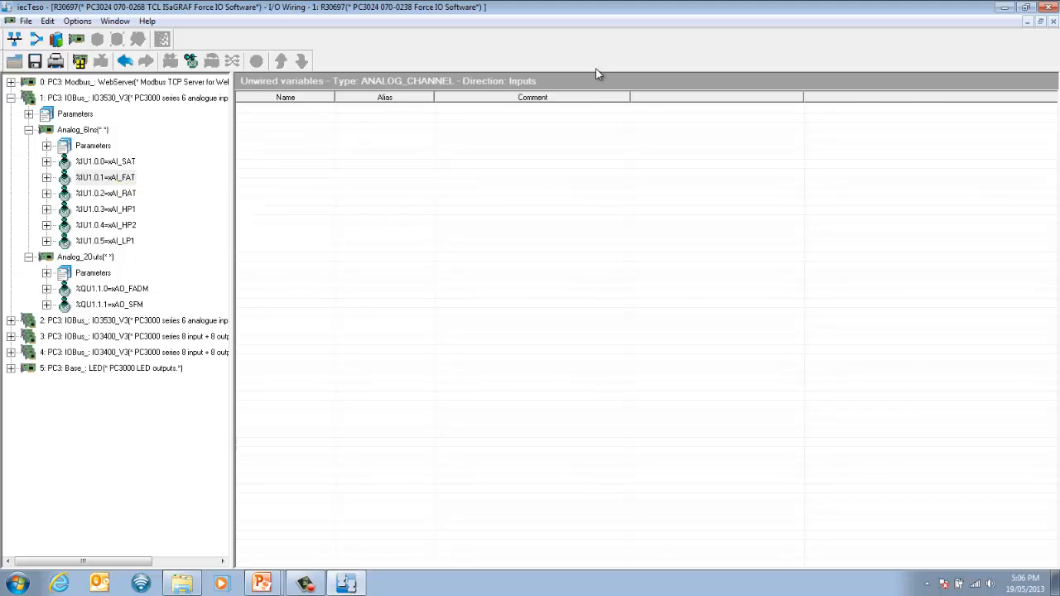
click(1052, 20)
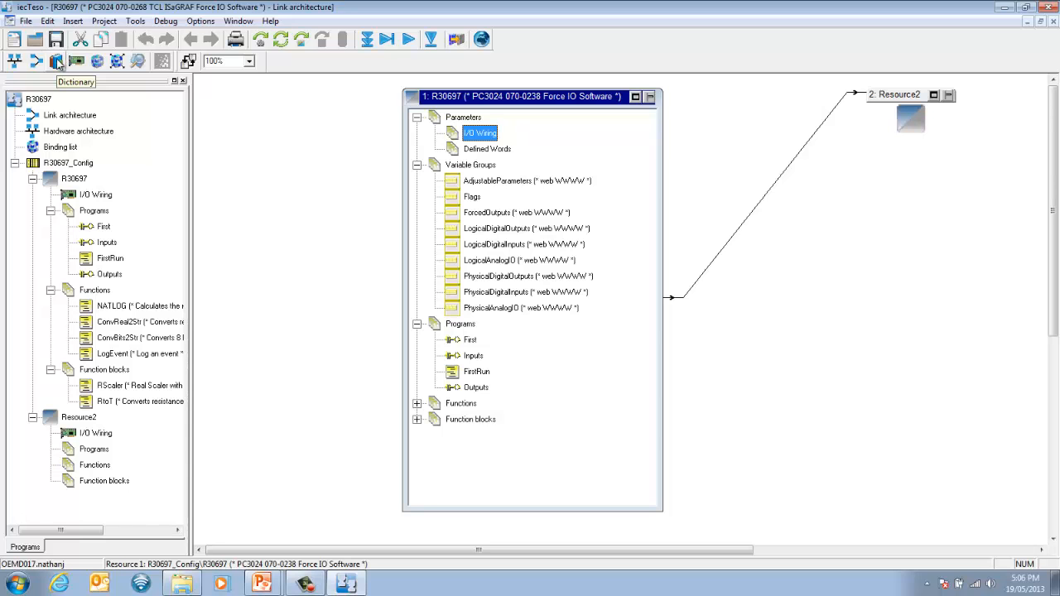
Step: Review R30697's PhysicalAnalogIO group and its full variable list in the dictionary, and close the dictionary
click(56, 63)
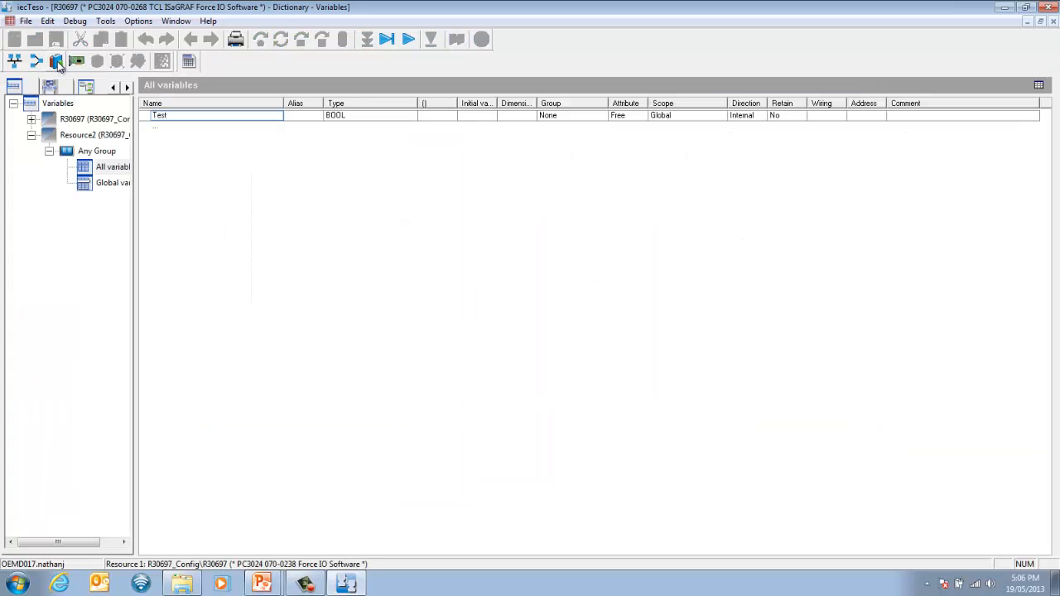
click(32, 136)
click(76, 122)
click(32, 121)
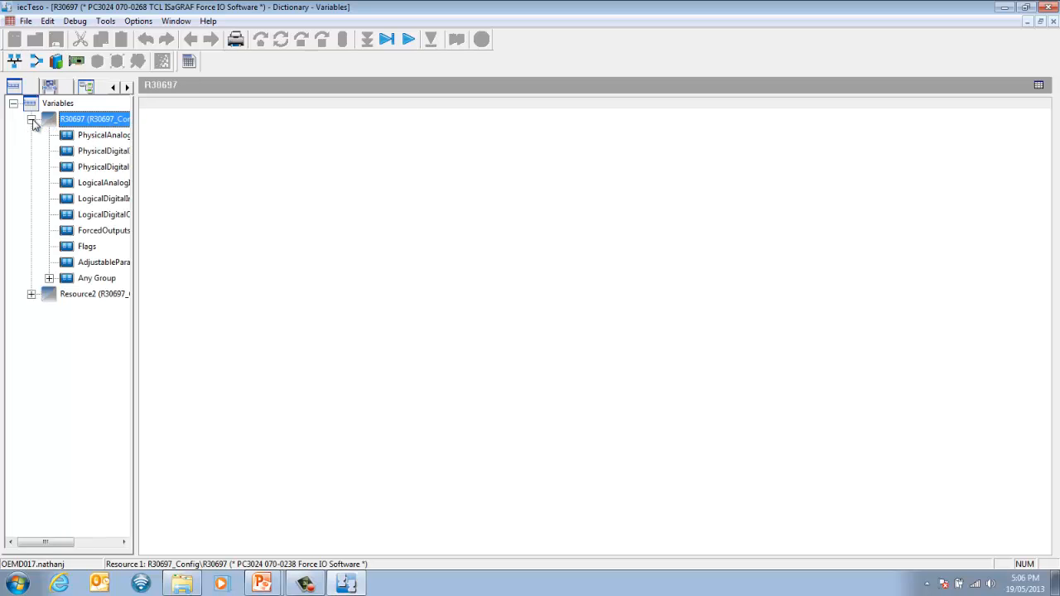
click(96, 137)
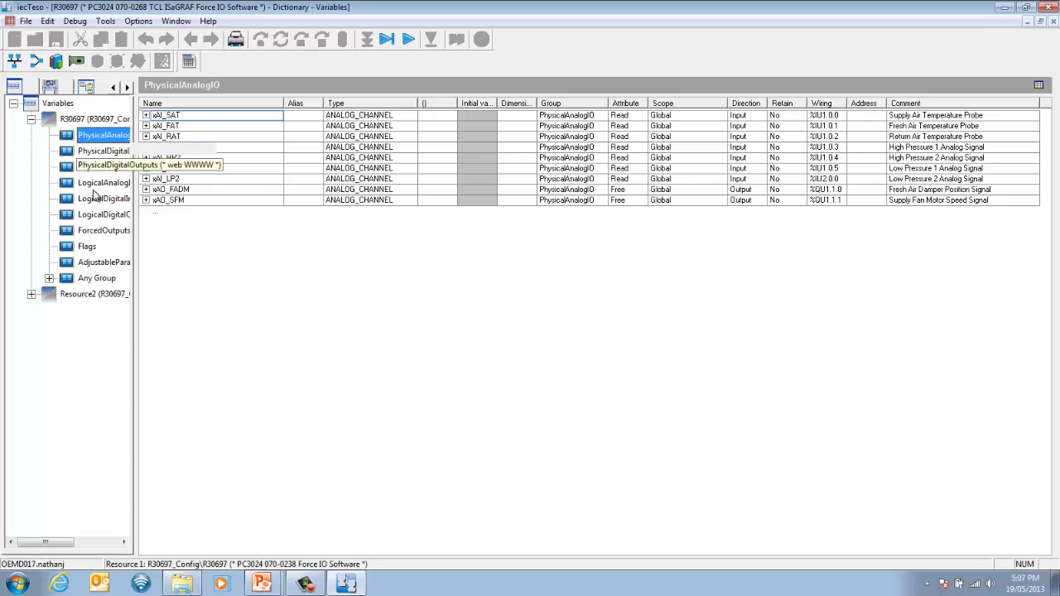
click(49, 279)
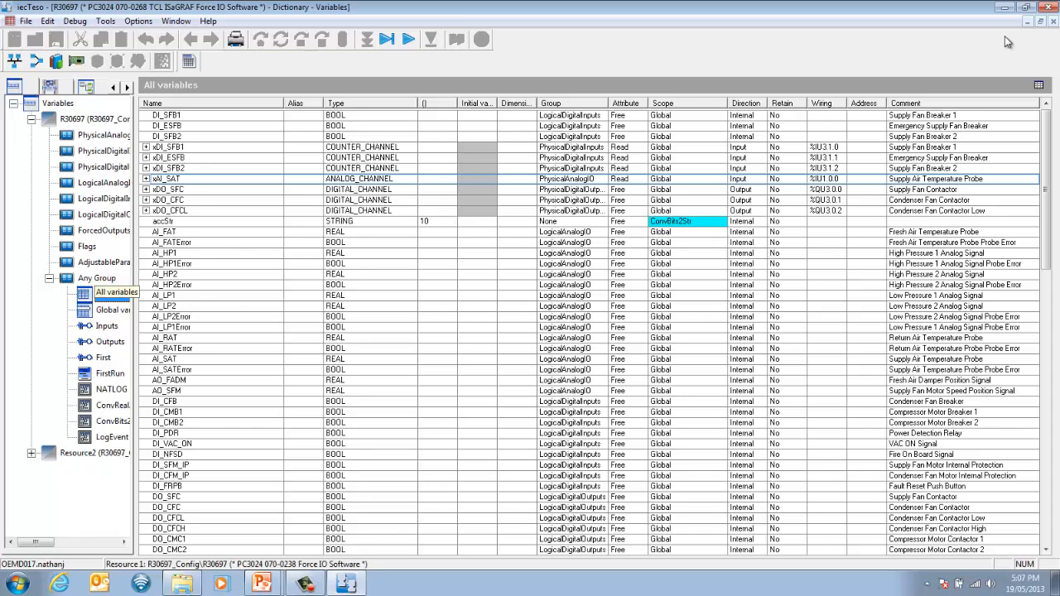
click(1053, 21)
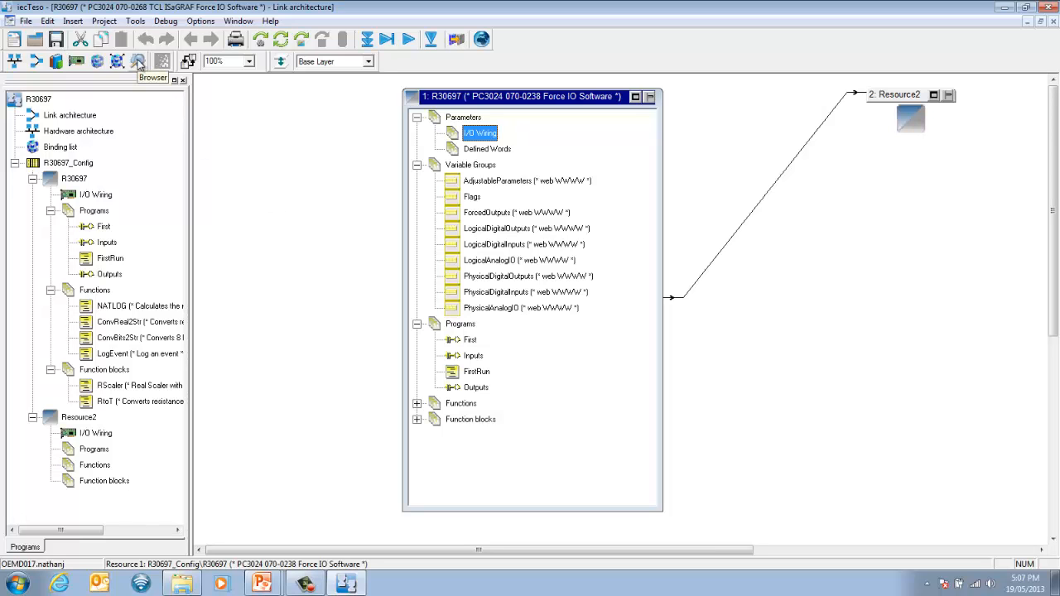
Step: Look up AI_HP1 in the project browser, view where the Inputs program writes to it, and close both windows
click(138, 64)
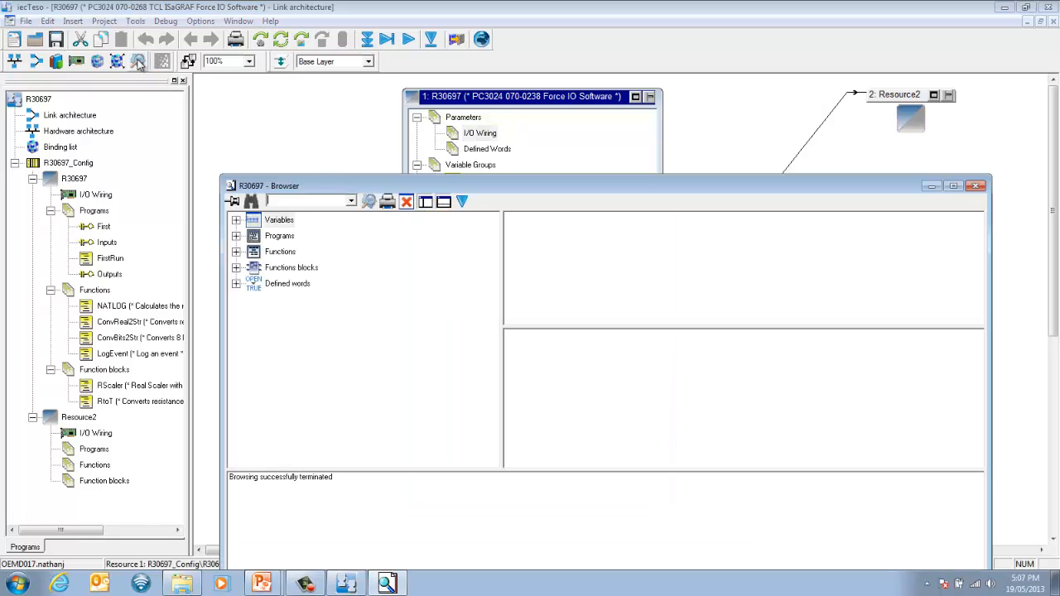
click(237, 221)
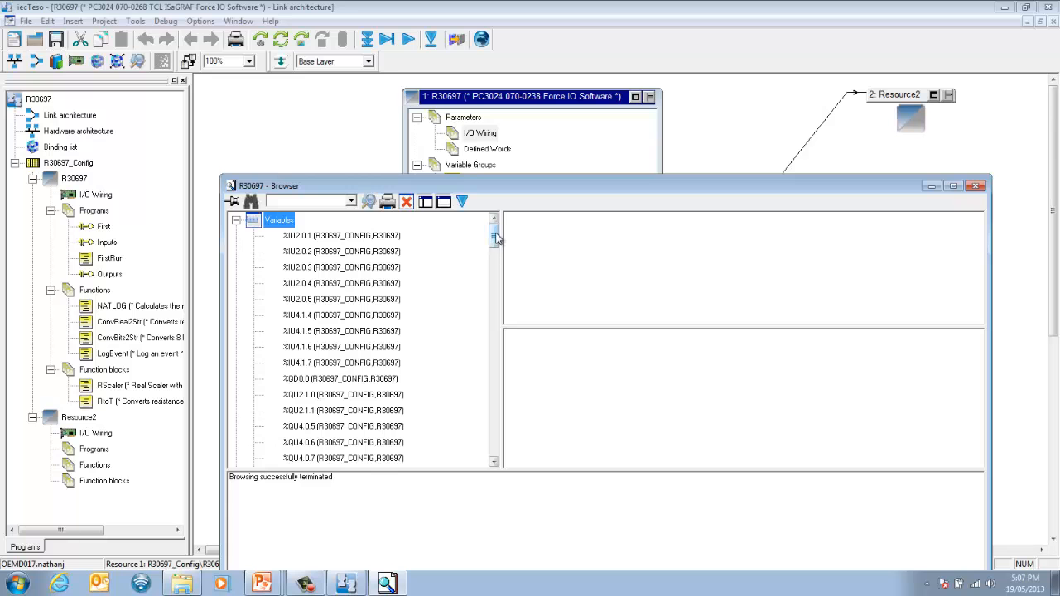
drag(498, 238, 495, 285)
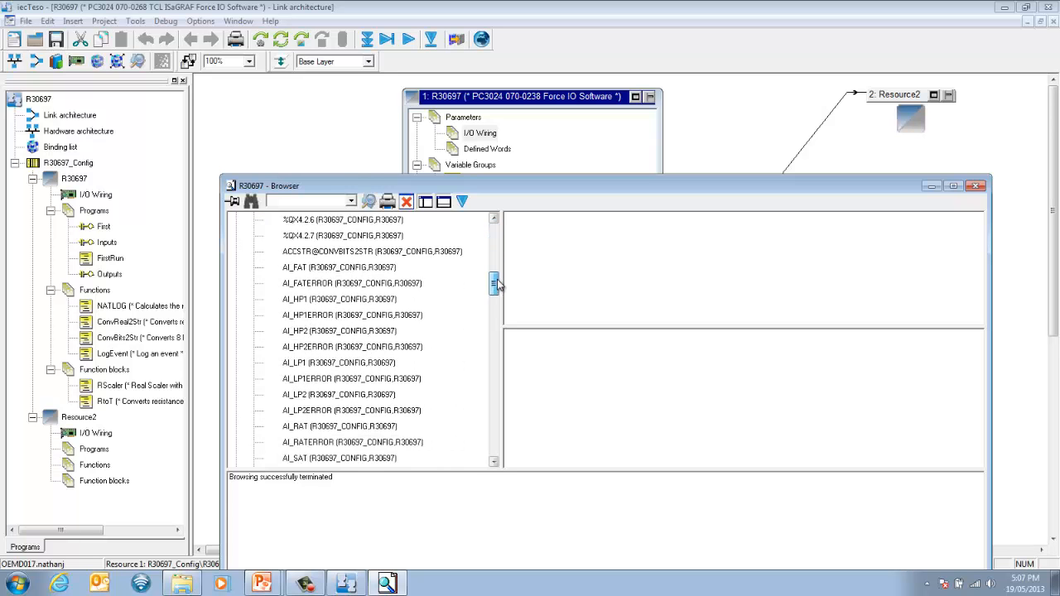
click(299, 301)
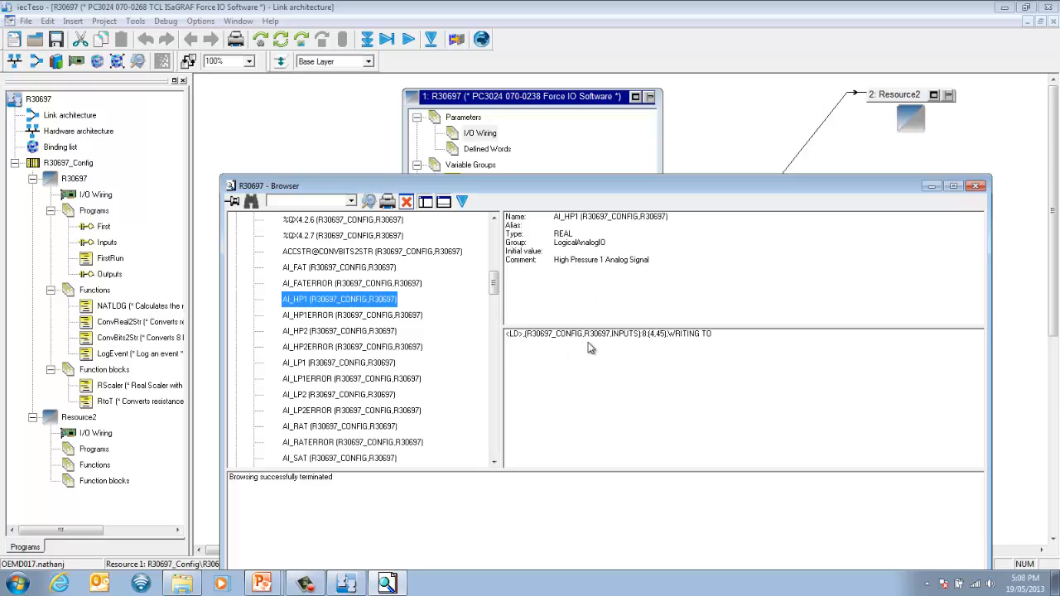
click(661, 336)
double_click(661, 336)
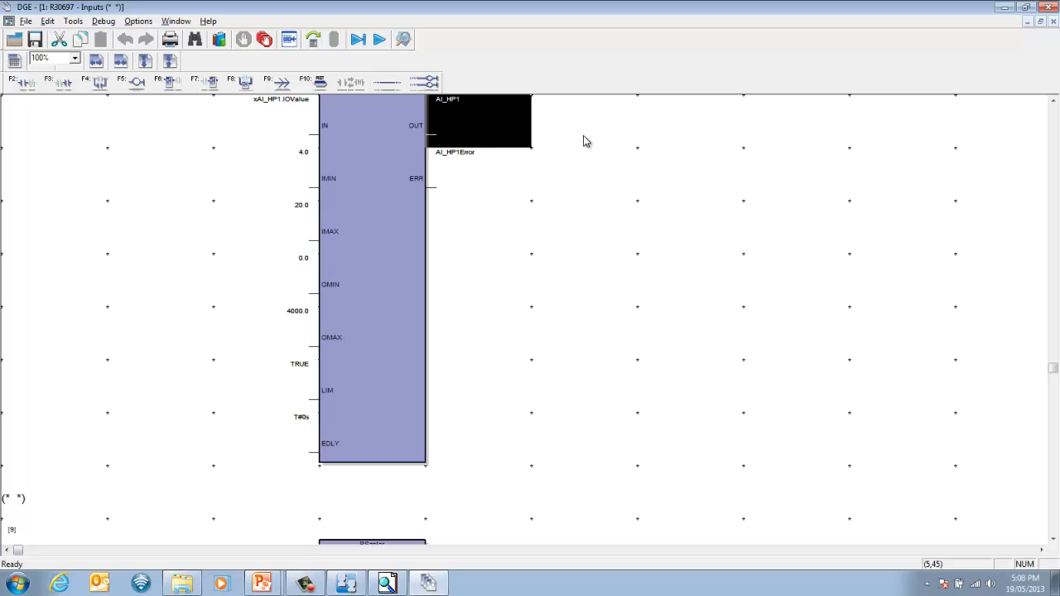
click(1051, 9)
click(978, 186)
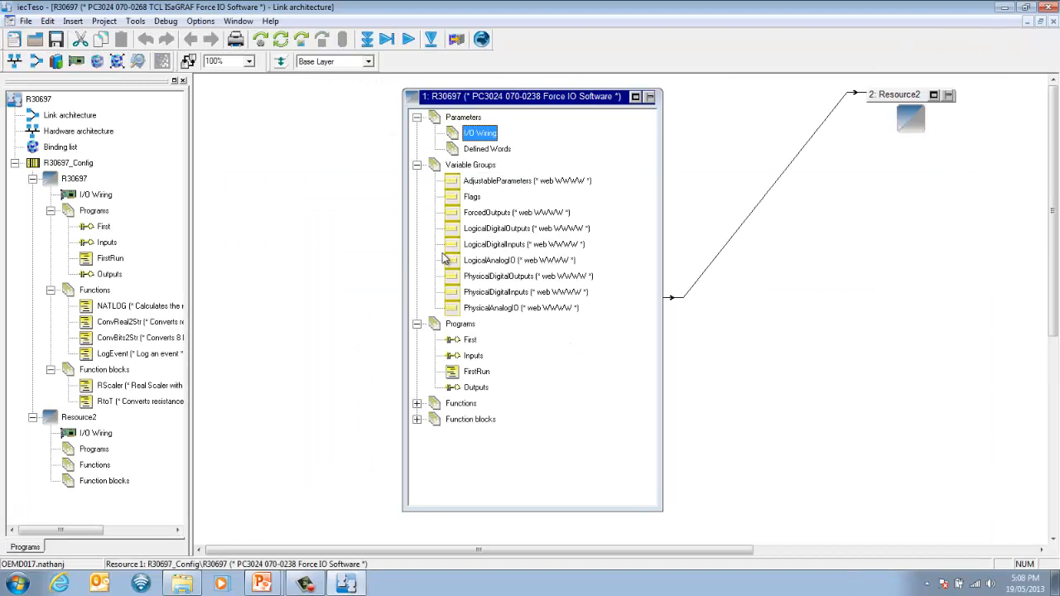
Step: Check which programming languages are offered for adding a program to R30697, without adding one
click(460, 325)
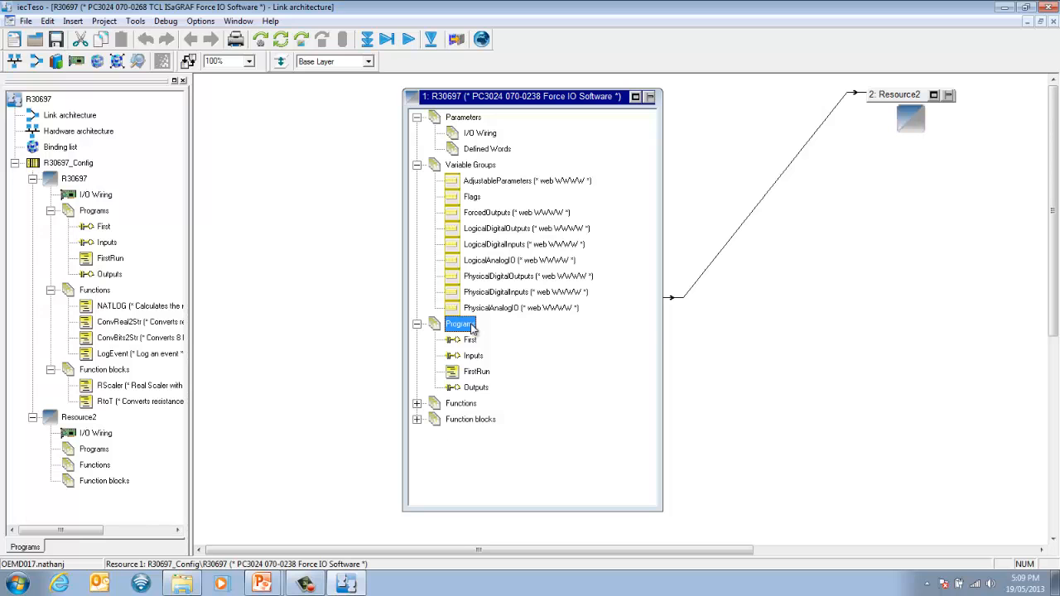
right_click(473, 329)
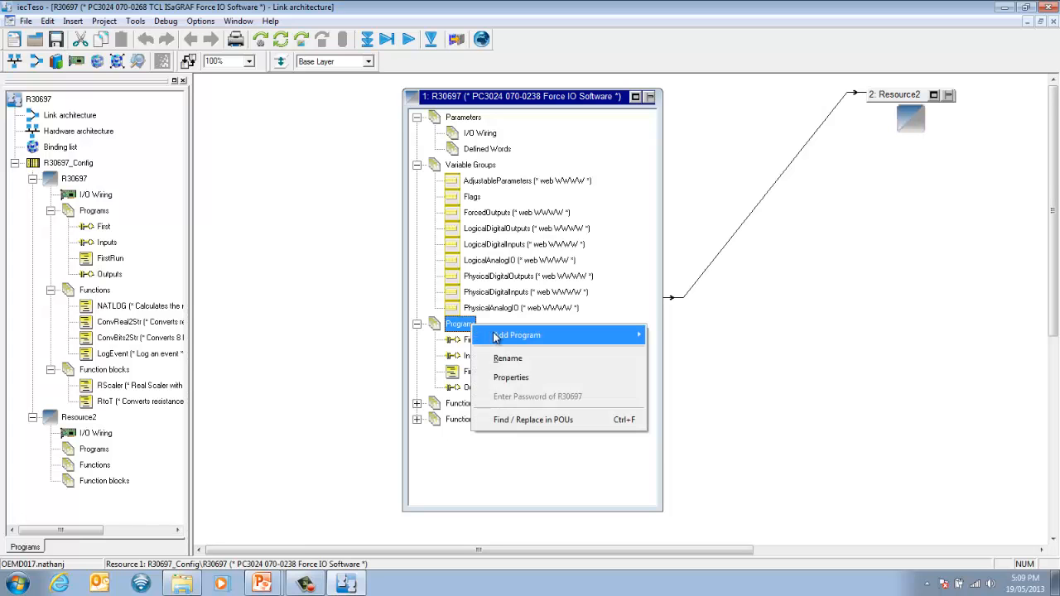
mouse_move(502, 337)
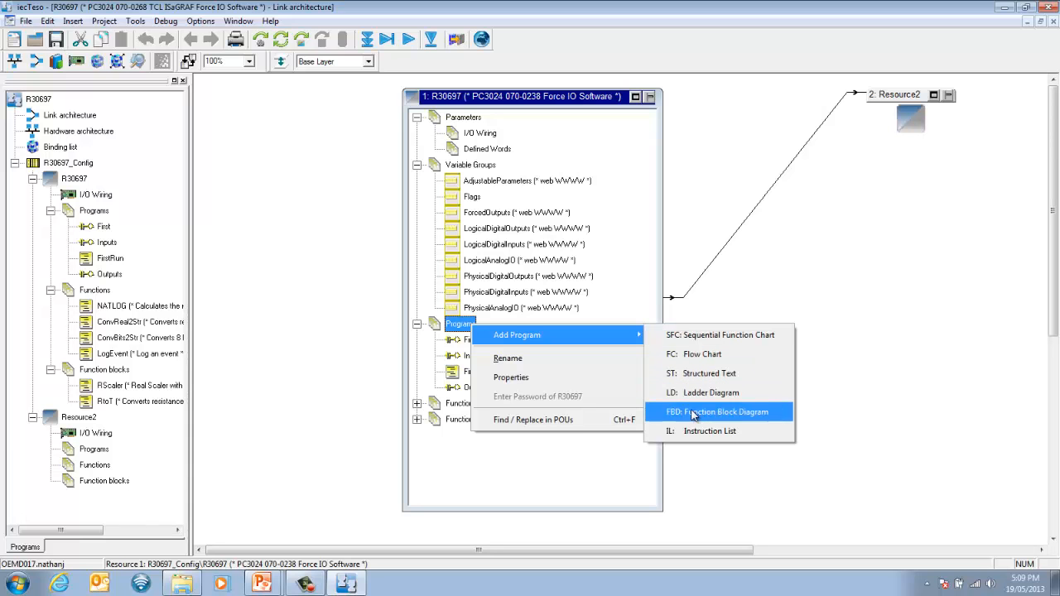
click(473, 461)
Step: Expand R30697's functions and function blocks and check the languages offered for adding a function
click(416, 404)
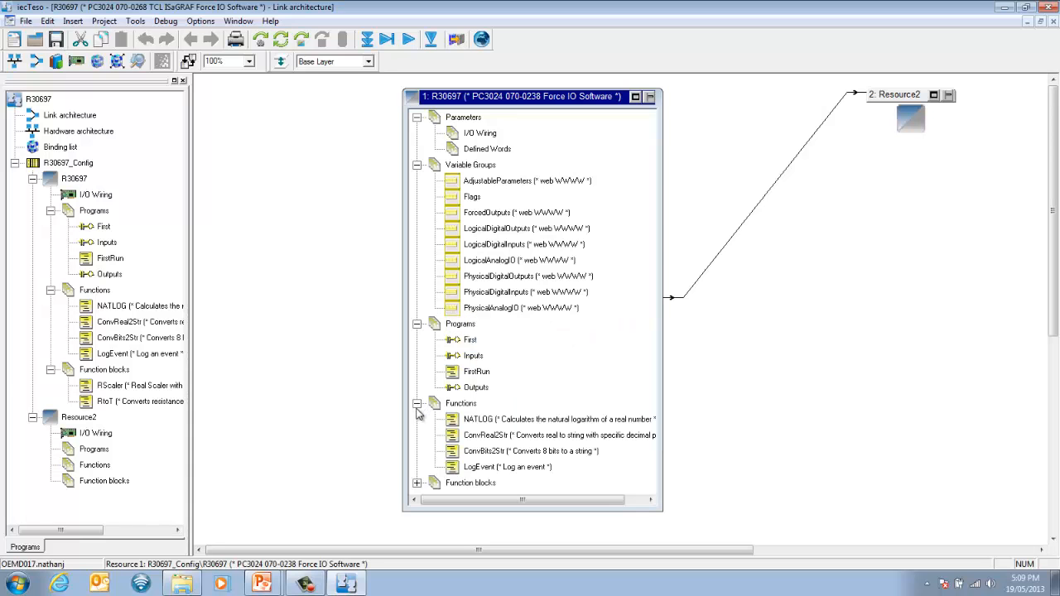
click(417, 488)
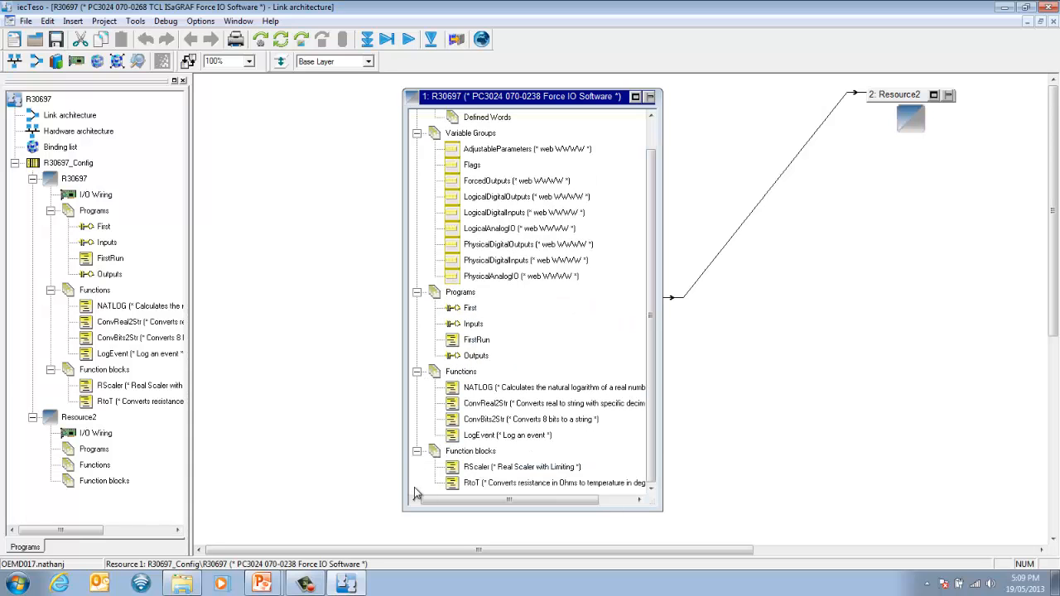
right_click(457, 372)
mouse_move(486, 389)
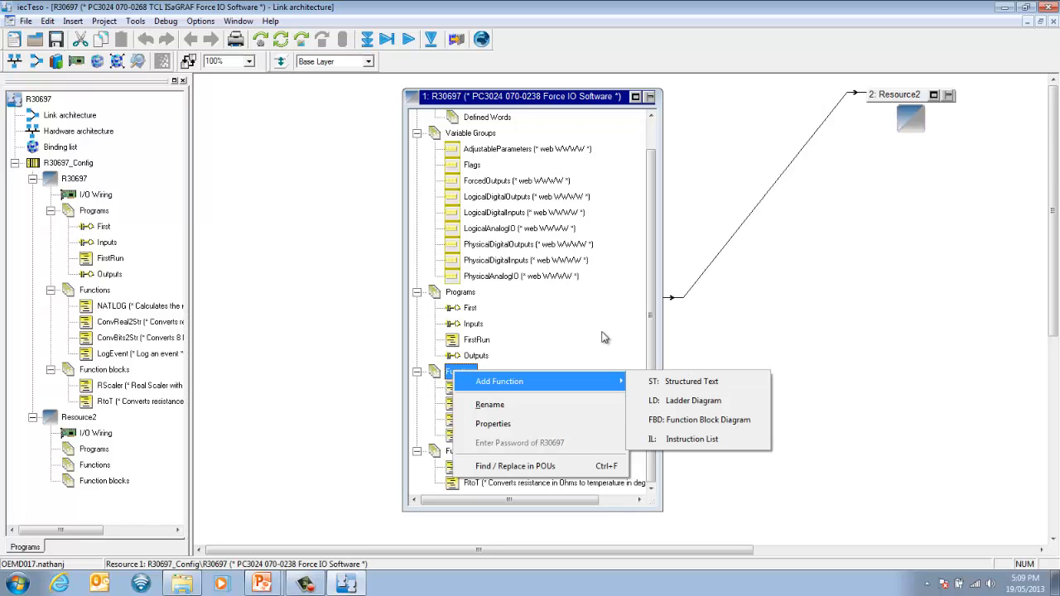
Step: Open R30697's Inputs program in the diagram editor
click(469, 324)
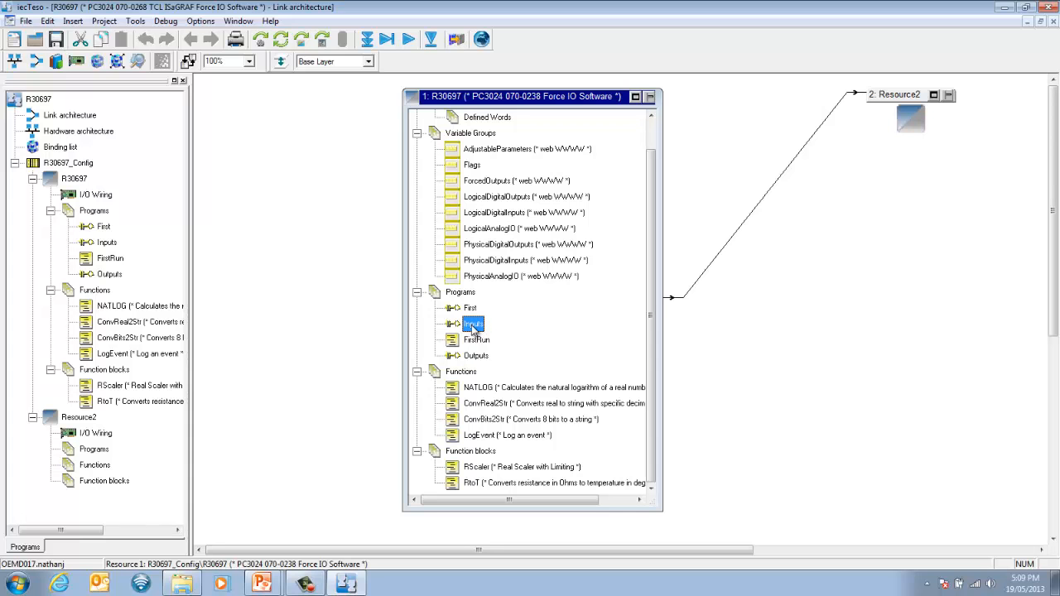
double_click(472, 327)
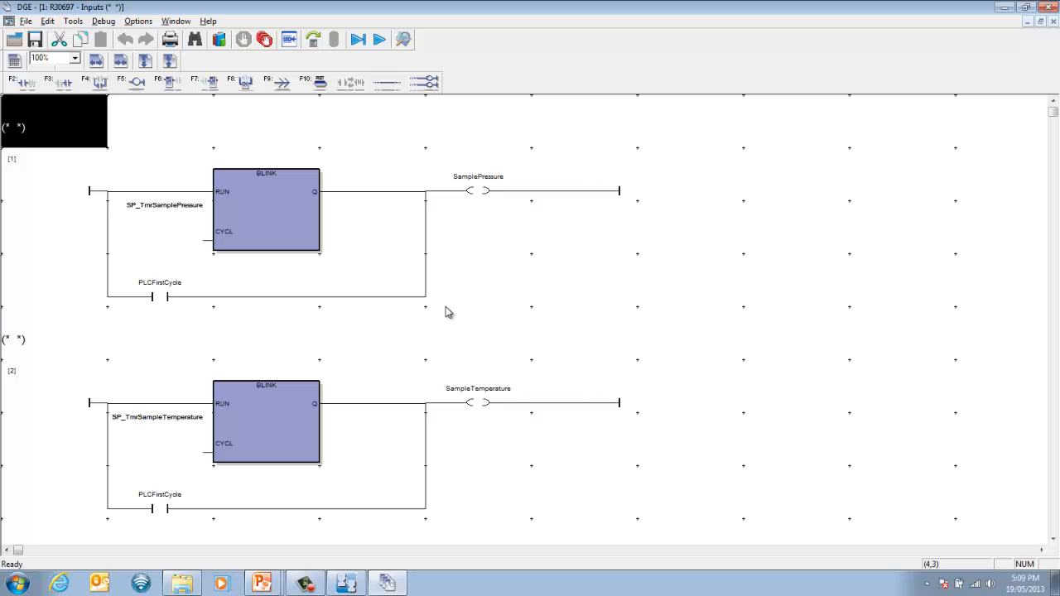
Step: View the source code of R30697's FirstRun program, and close its editor window
click(348, 584)
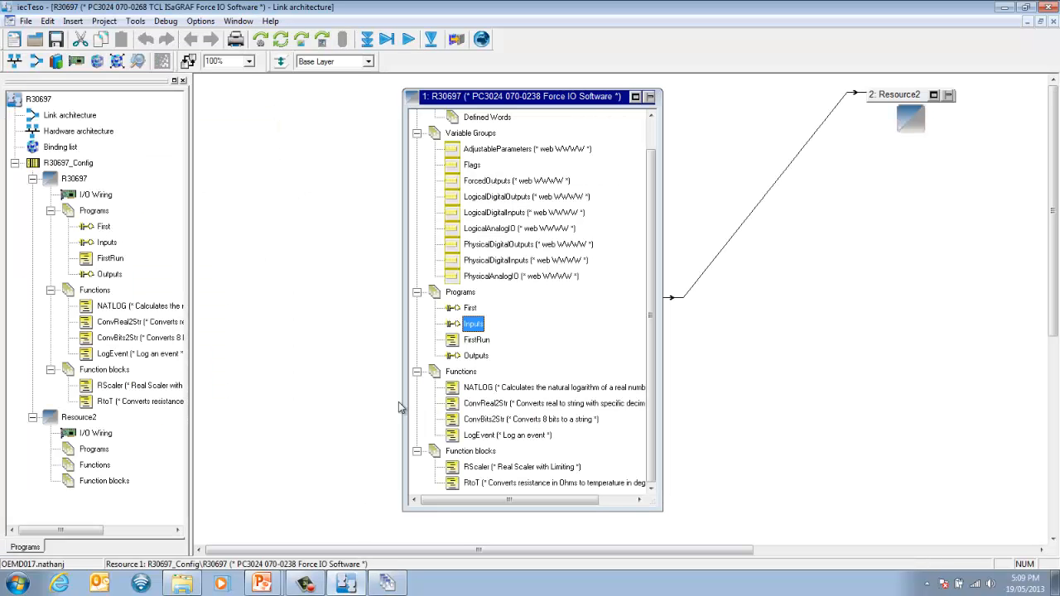
double_click(477, 341)
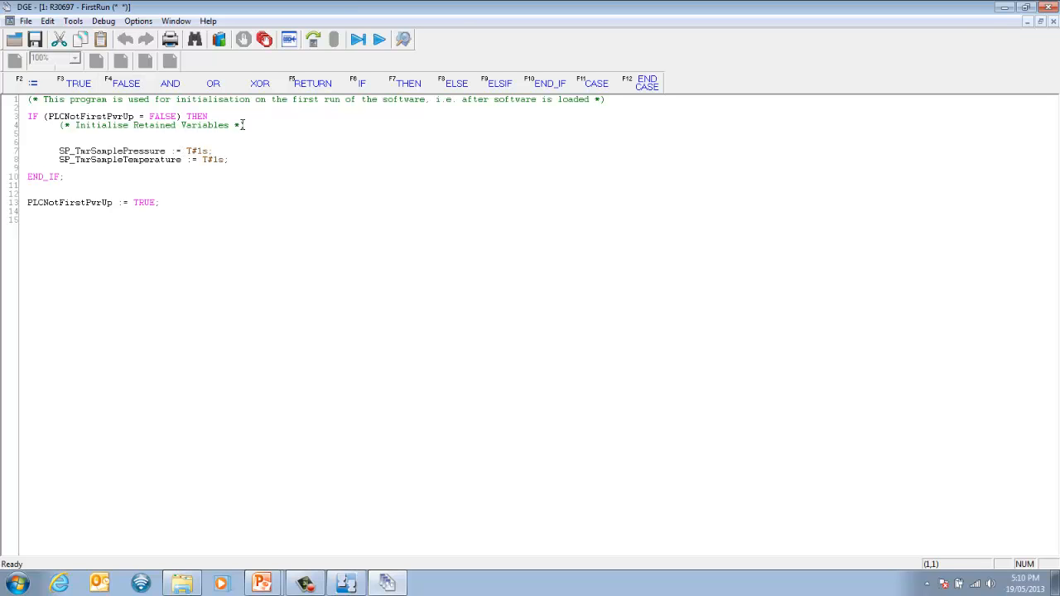
click(1049, 9)
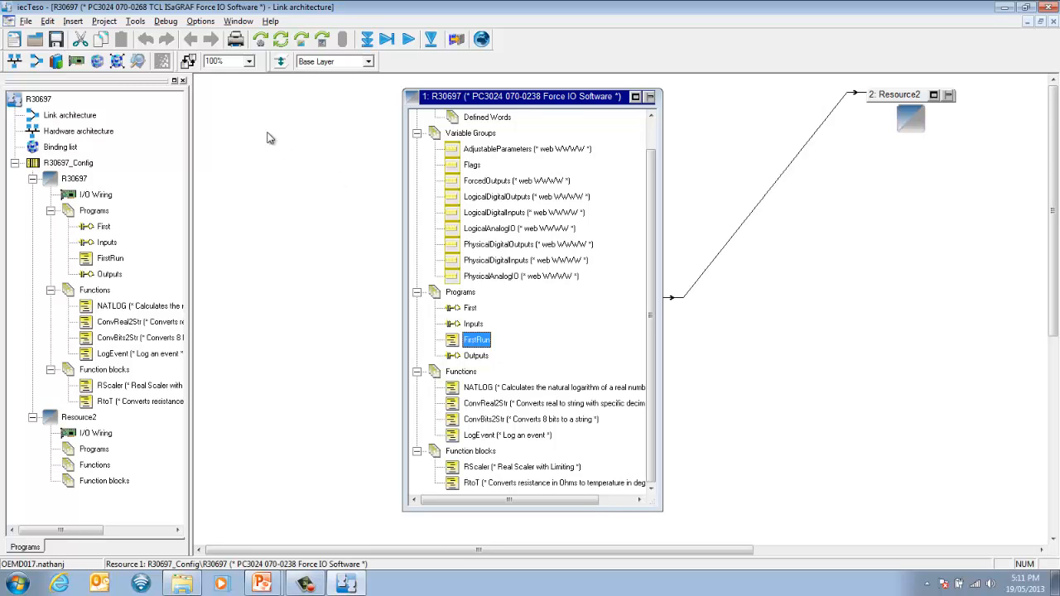
Step: Start debugging the target and review the live values of all variables in the dictionary, returning to the link architecture
click(165, 22)
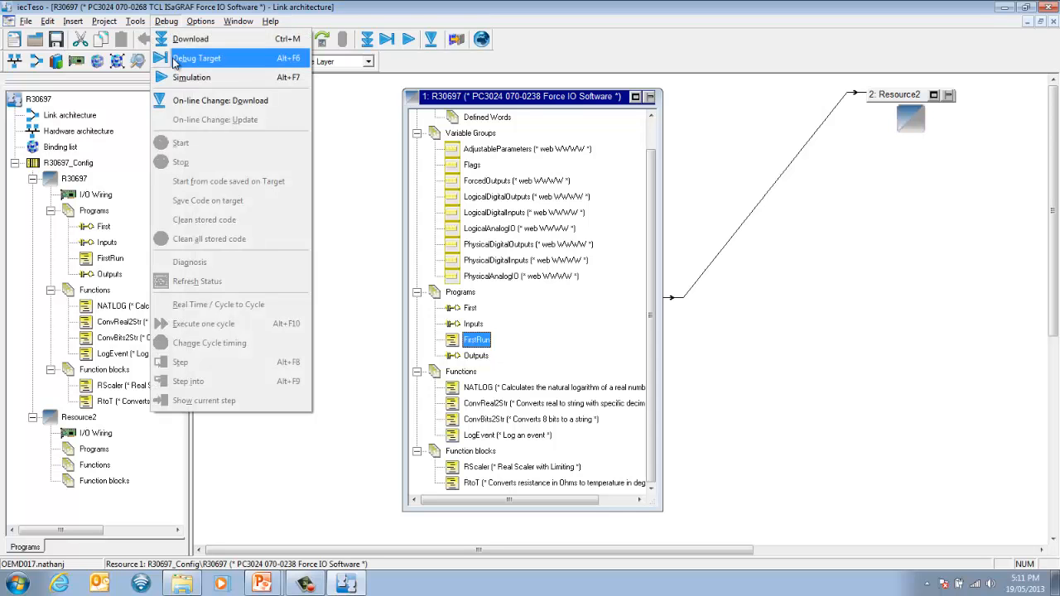
click(175, 64)
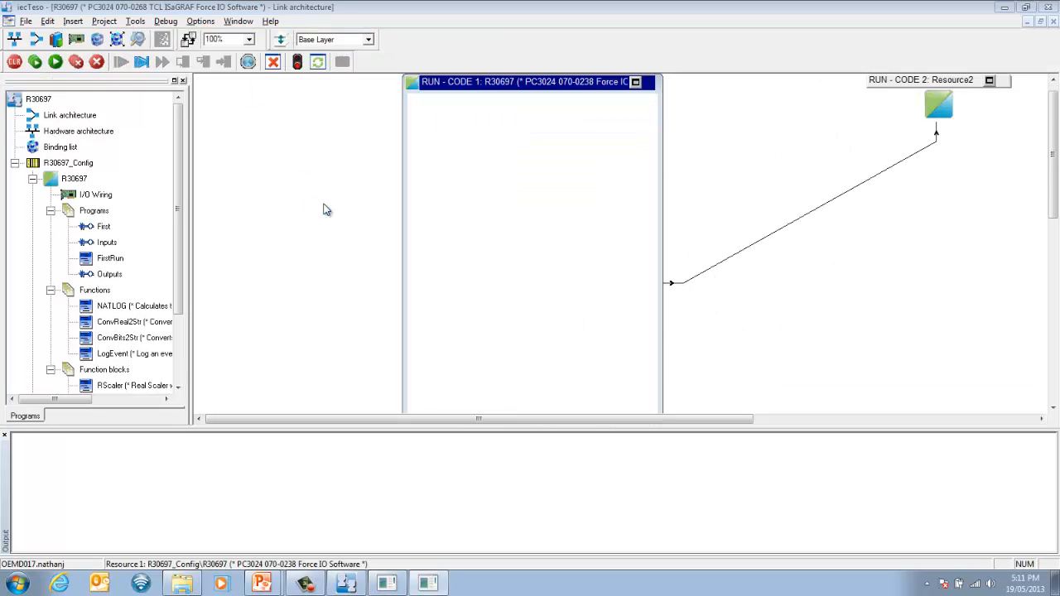
click(56, 39)
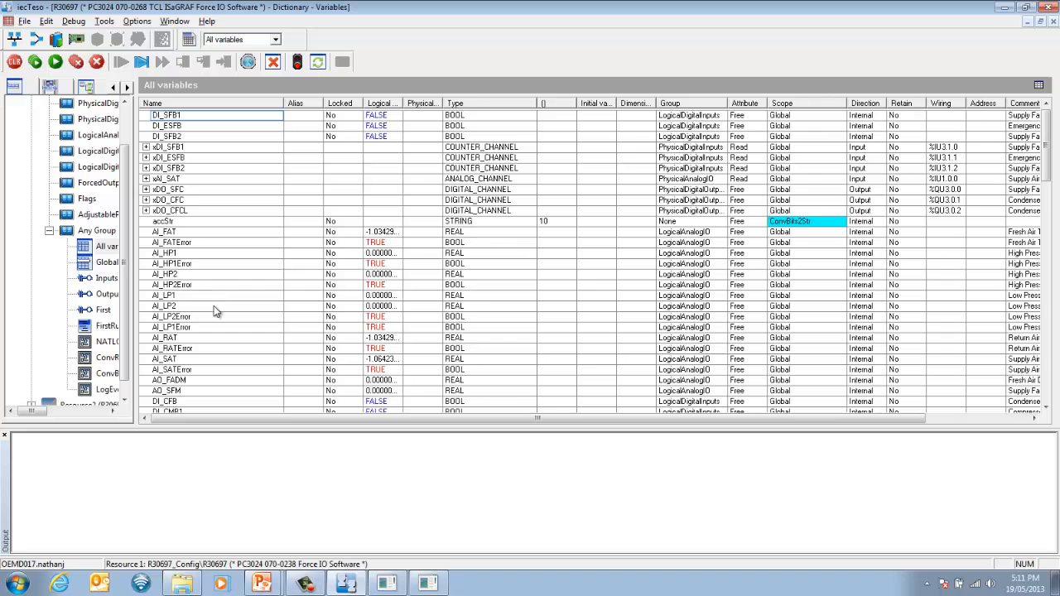
drag(1047, 144, 1046, 217)
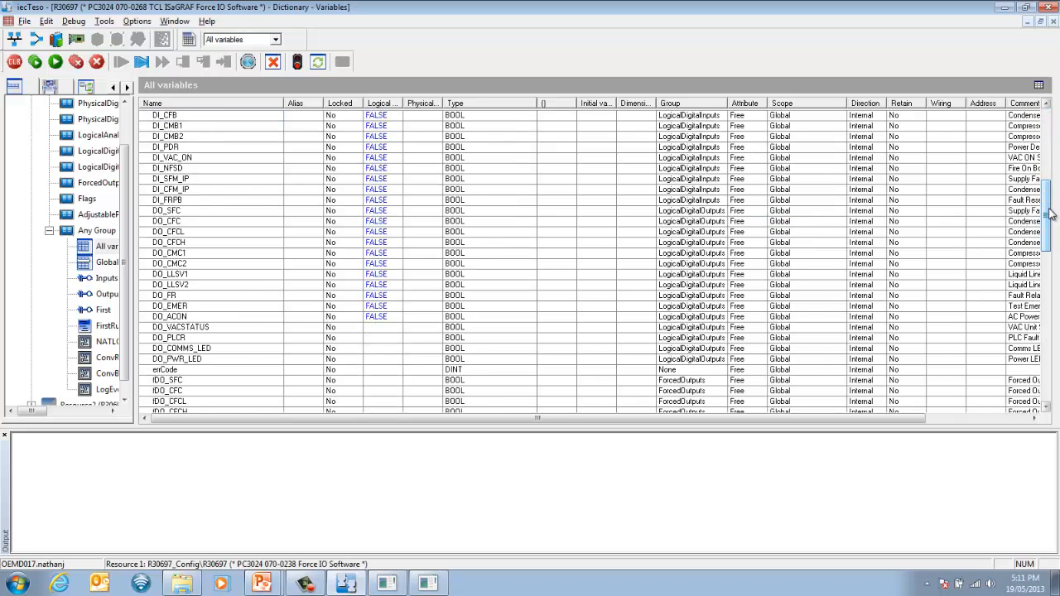
click(34, 37)
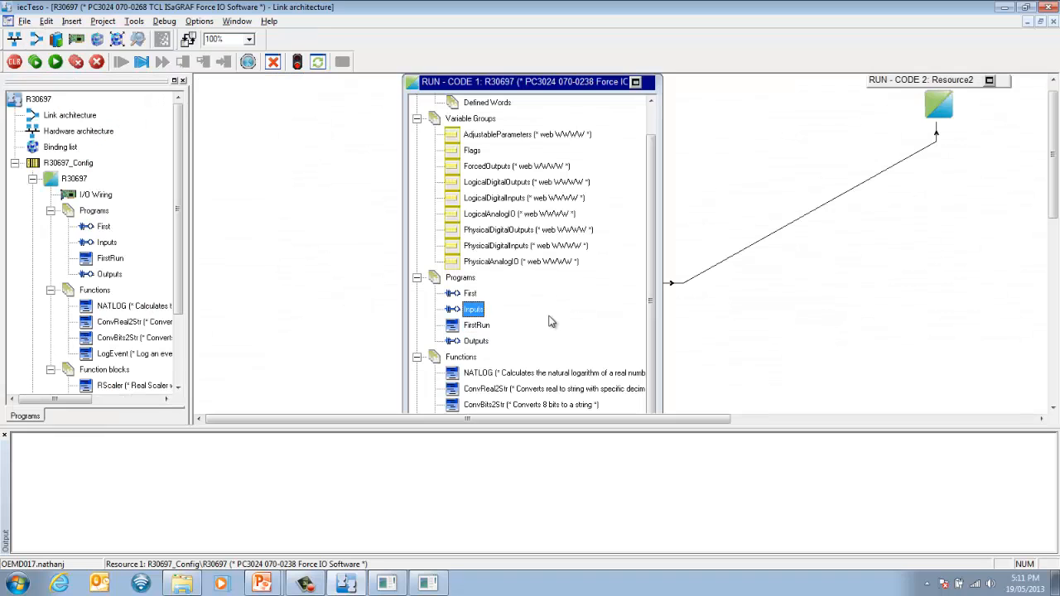
Step: Monitor the running Inputs program, and view the live Analog_6Ins channel values of IO3530_V3 module 1 in the I/O wiring
double_click(472, 310)
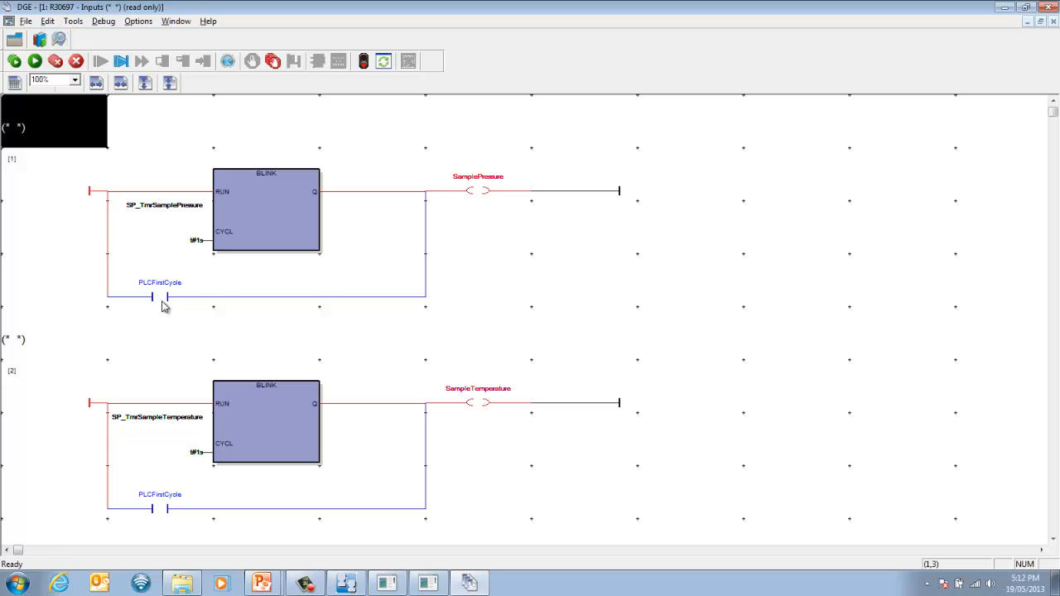
click(1042, 7)
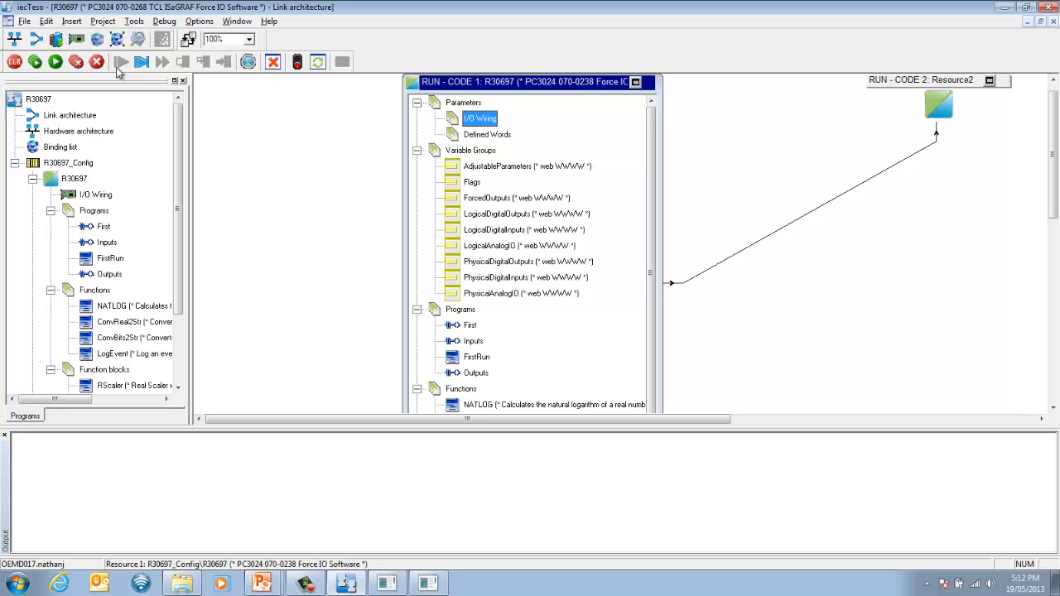
double_click(477, 119)
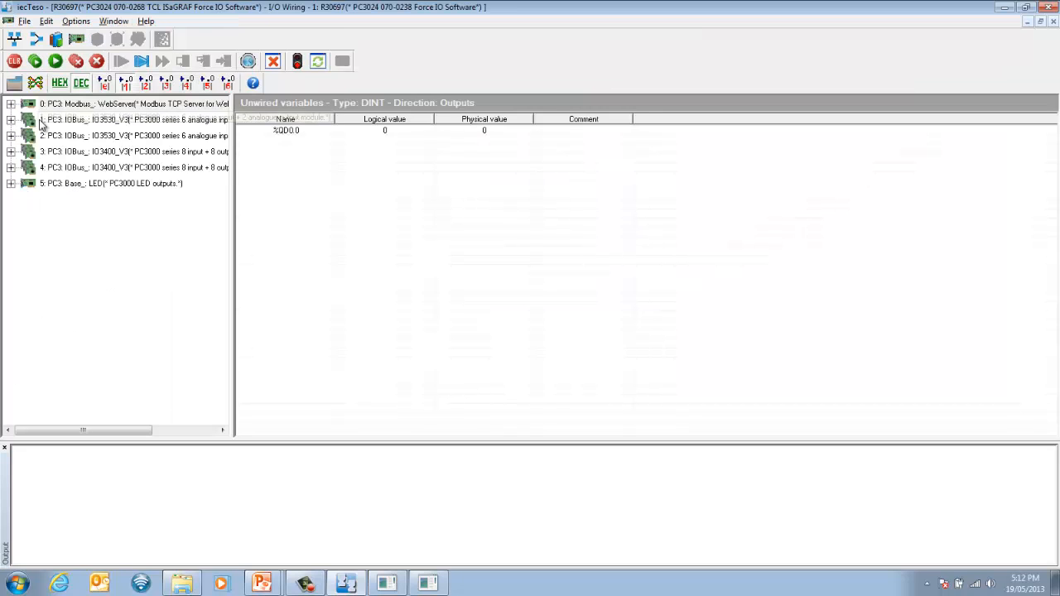
double_click(42, 123)
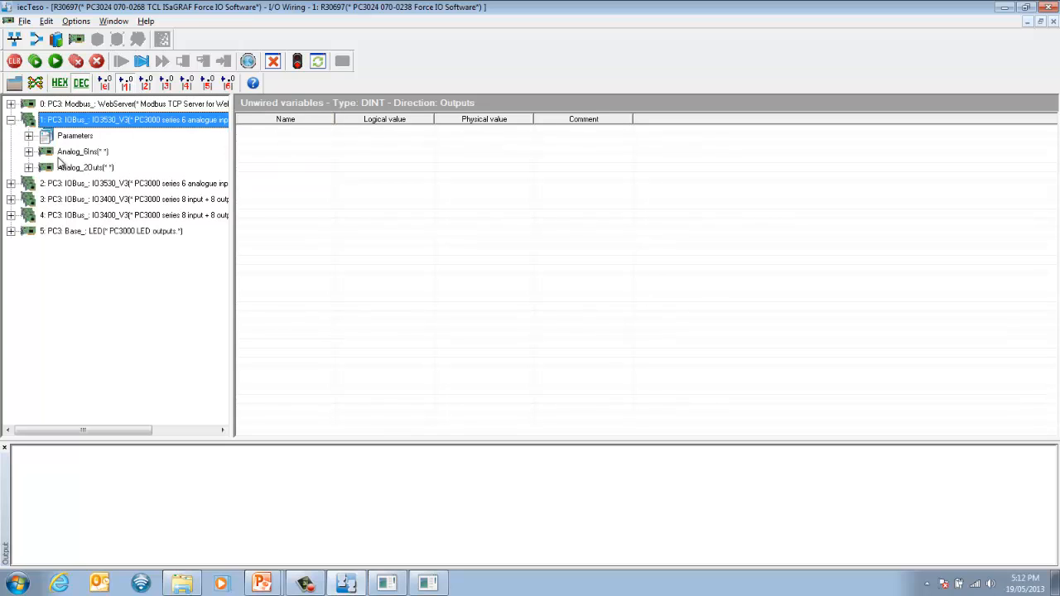
double_click(62, 154)
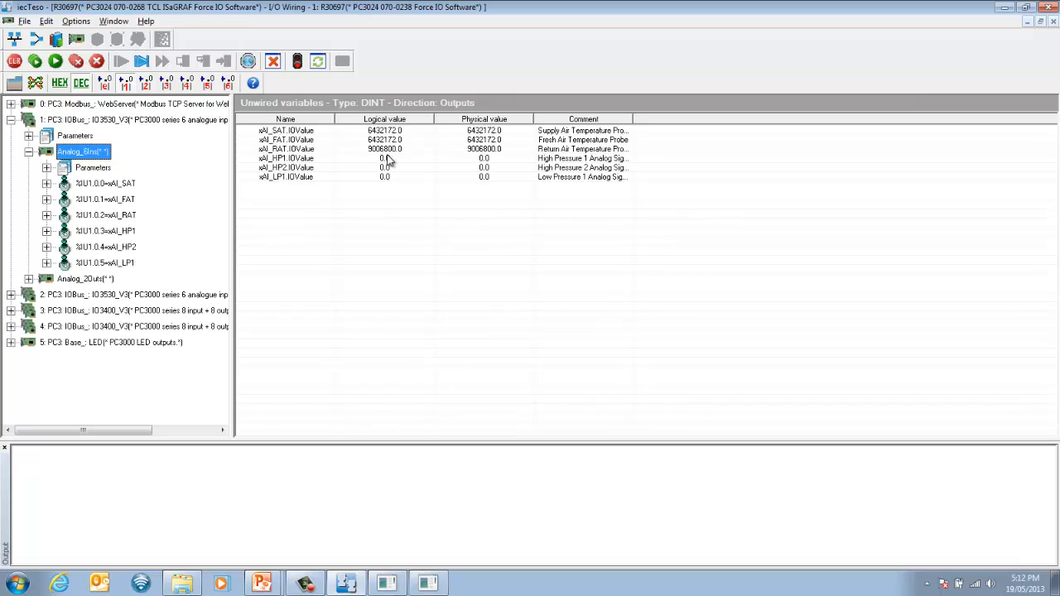
click(1054, 22)
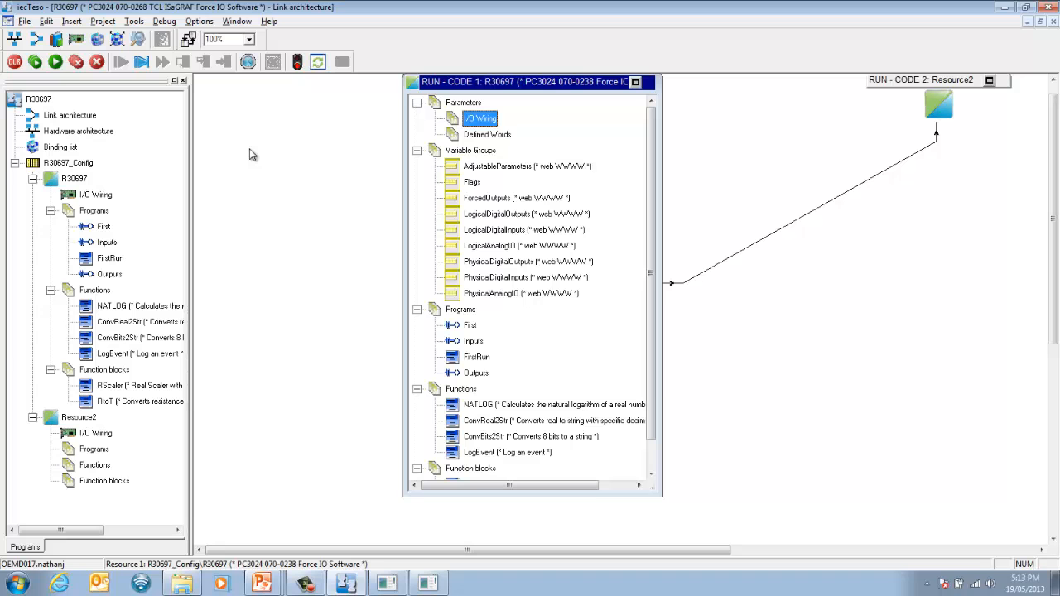
Step: Show the spy list and add the R30697 resource's variable SP_TmrSamplePressure below DO_ACON
click(238, 21)
click(259, 82)
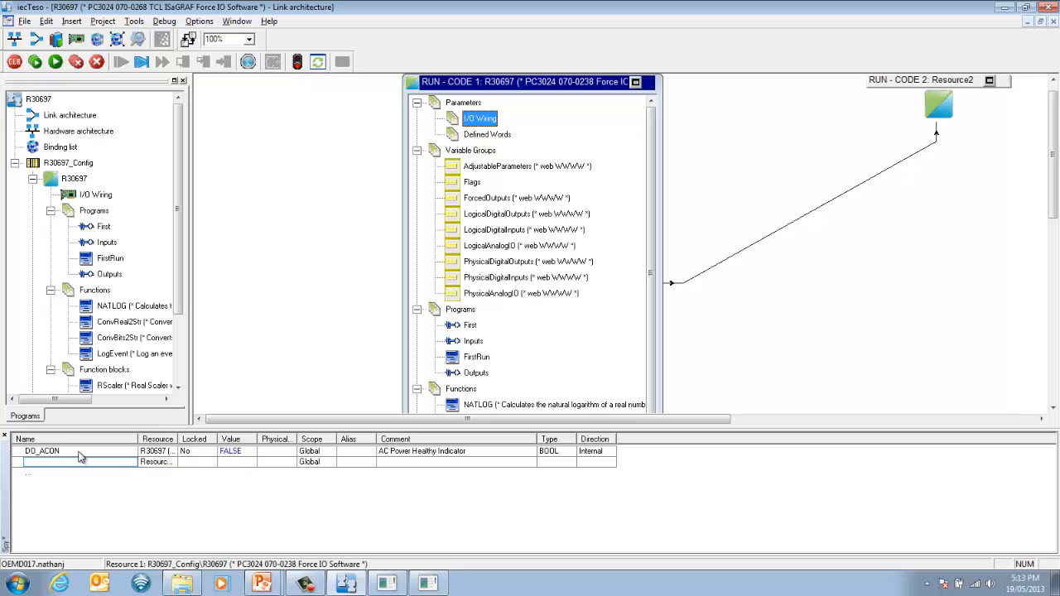
click(135, 463)
click(172, 462)
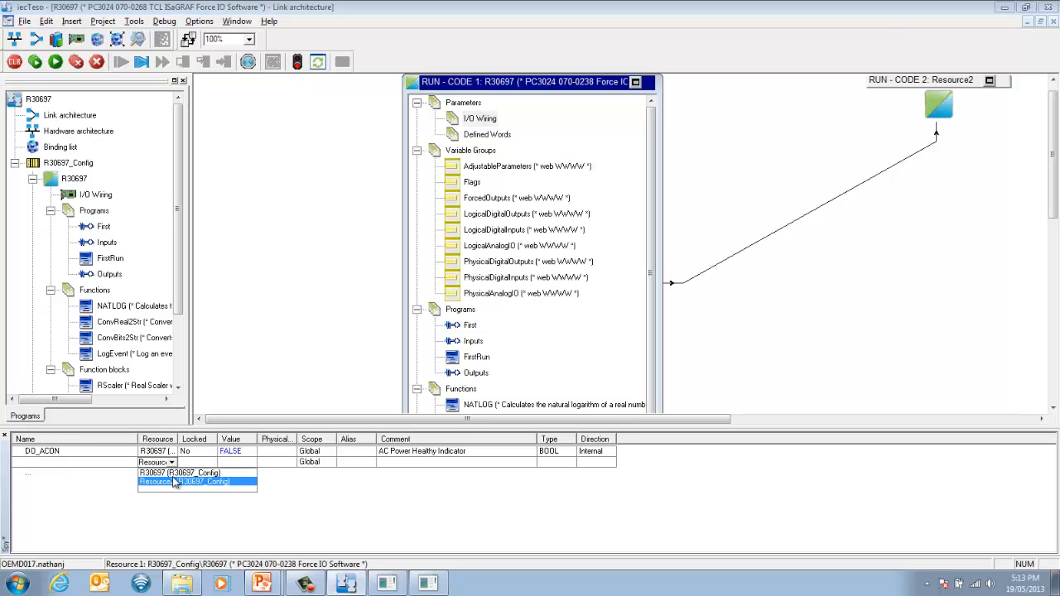
click(174, 483)
click(100, 466)
click(100, 467)
drag(138, 487, 140, 514)
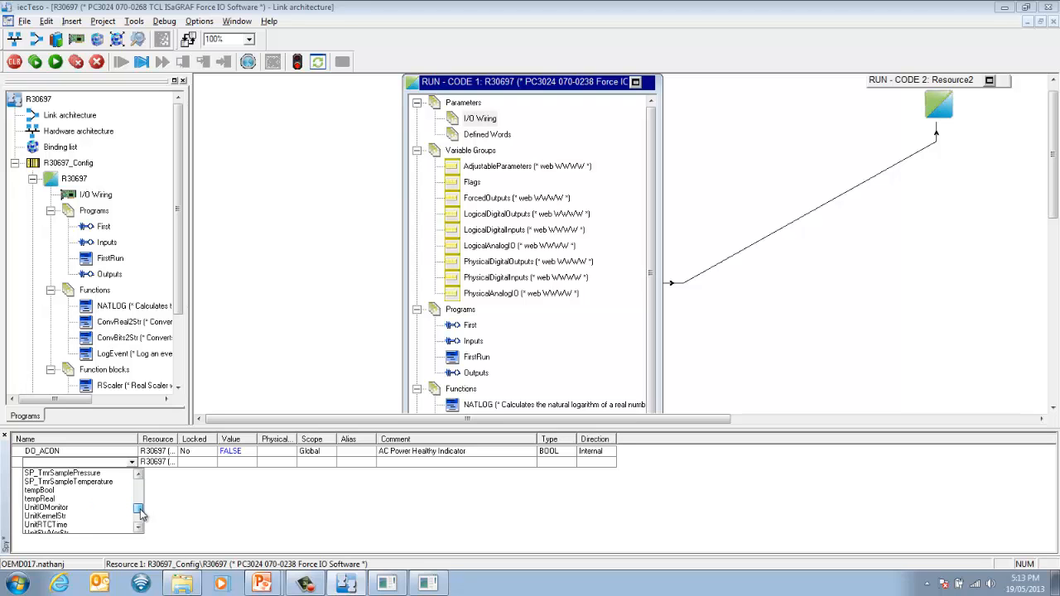
click(47, 474)
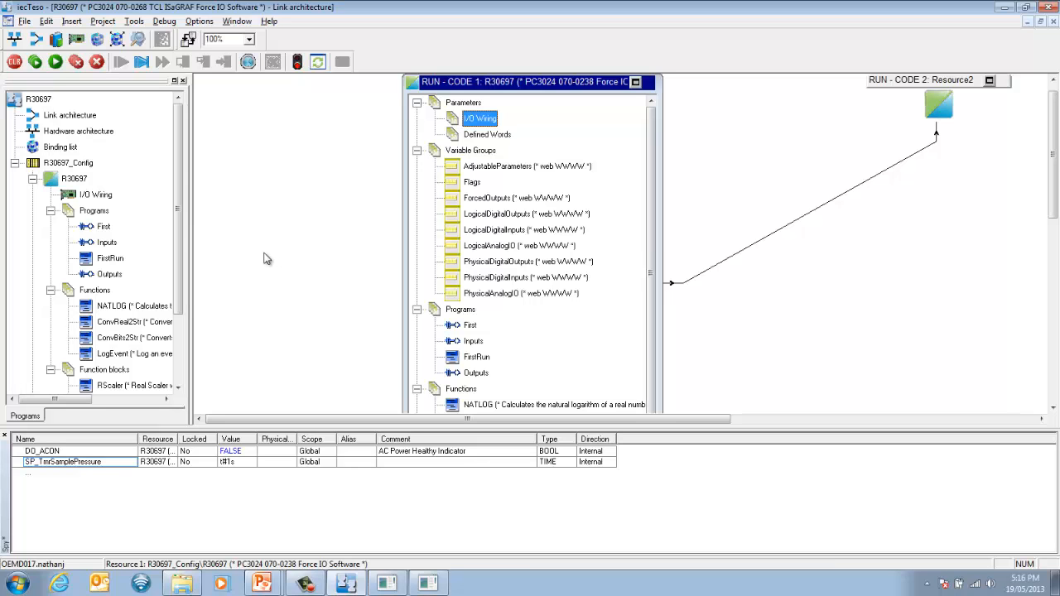
Step: Lock the variable AI_HP2 in the dictionary and write the value 2.5 to it, closing the dictionary
click(56, 40)
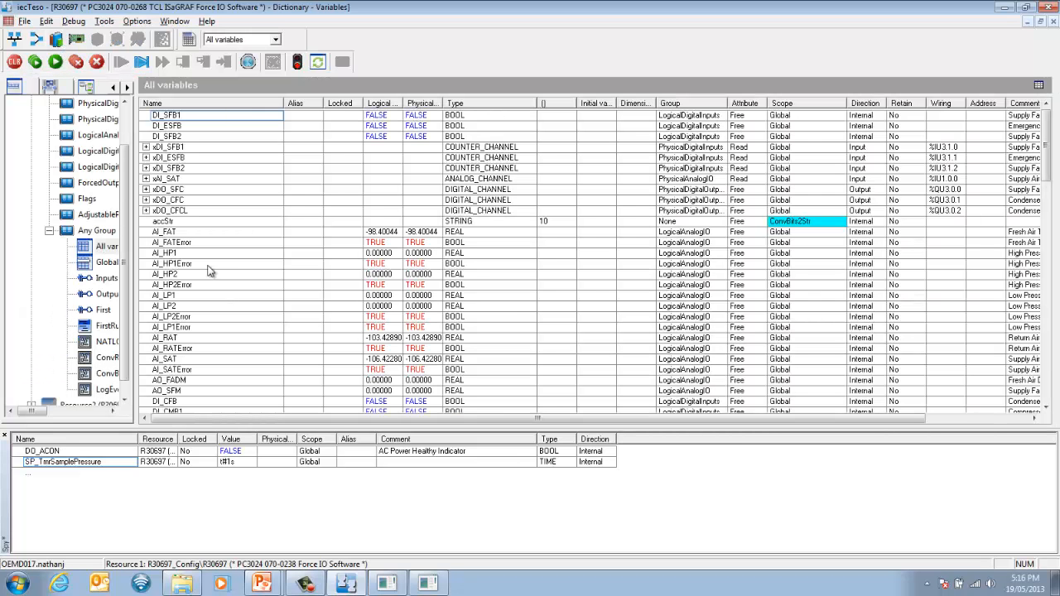
double_click(199, 277)
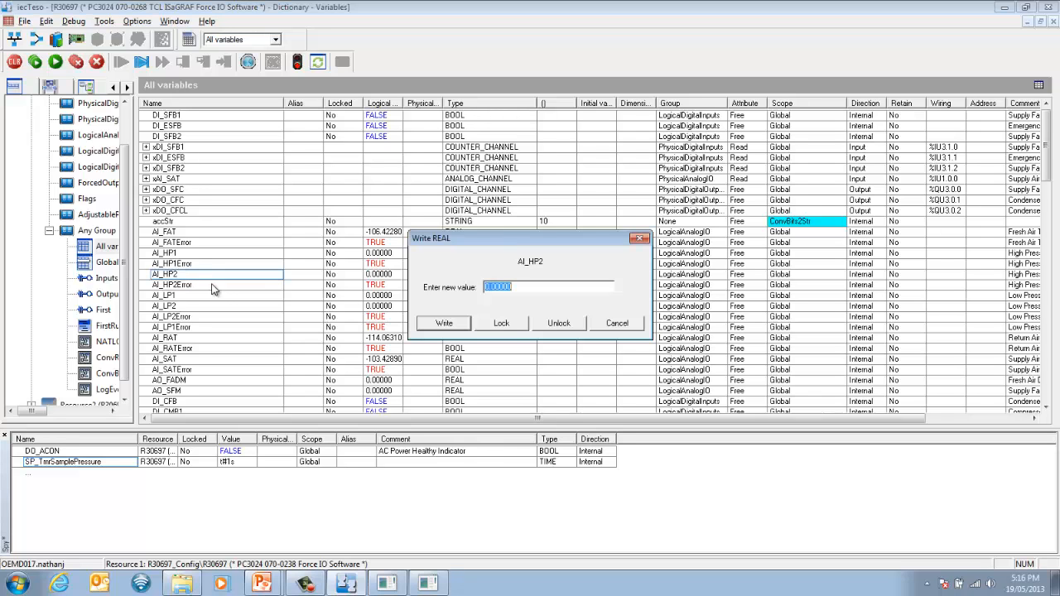
click(502, 323)
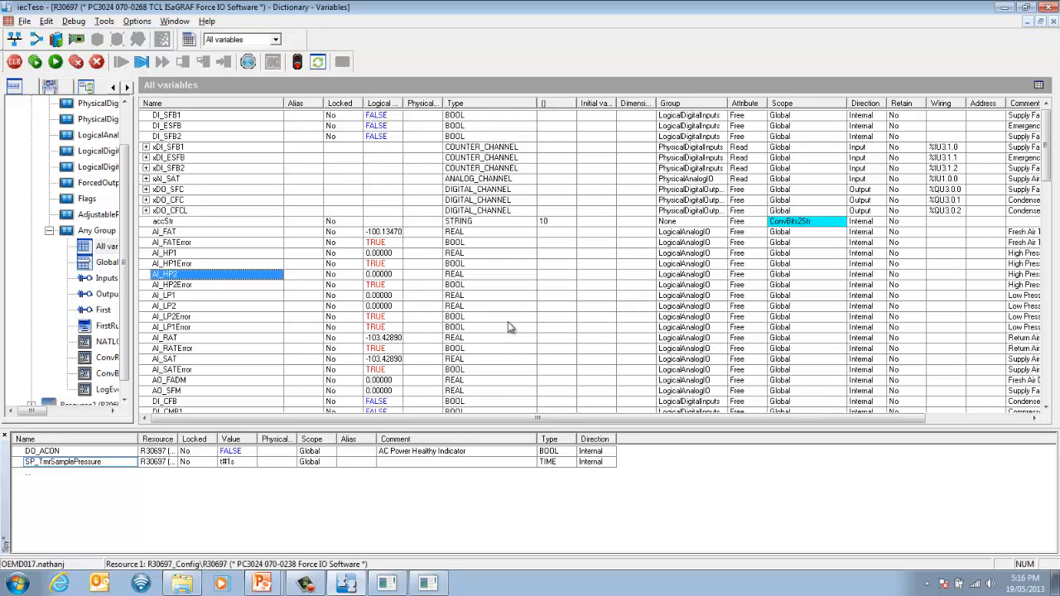
double_click(237, 277)
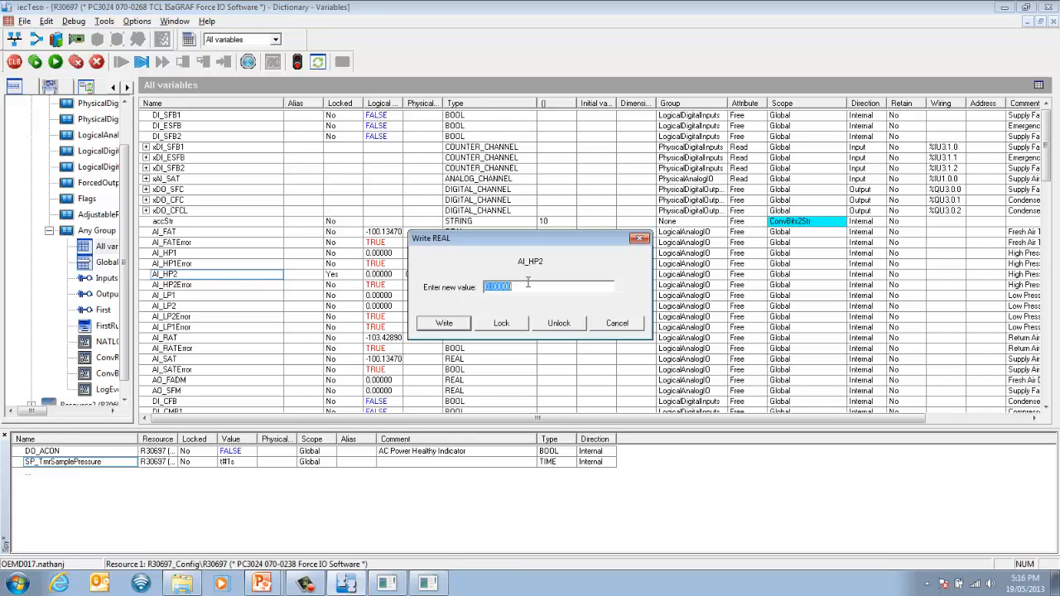
text(2.5)
key(Return)
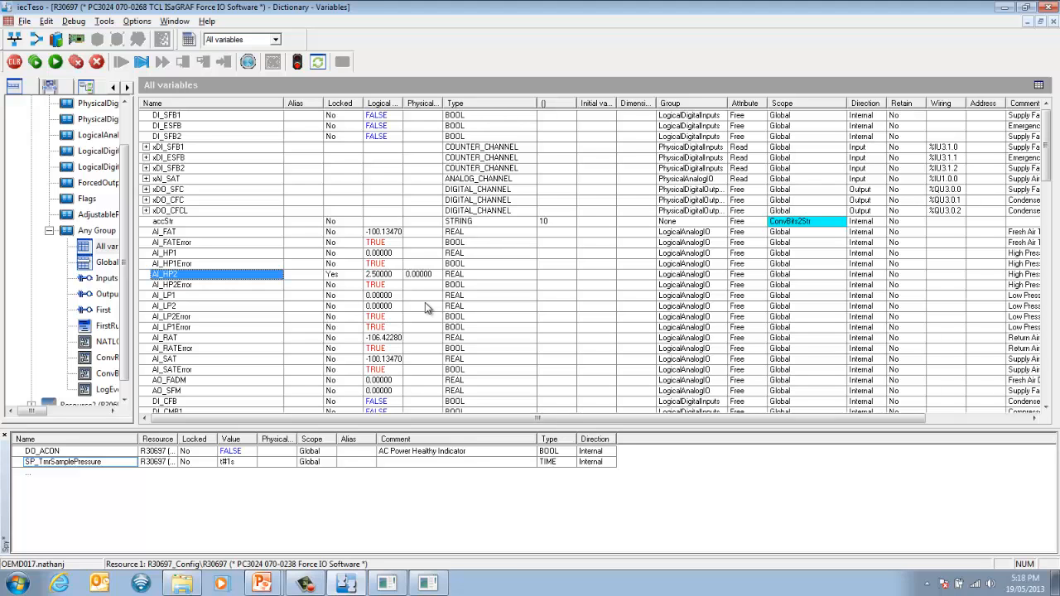
click(1053, 20)
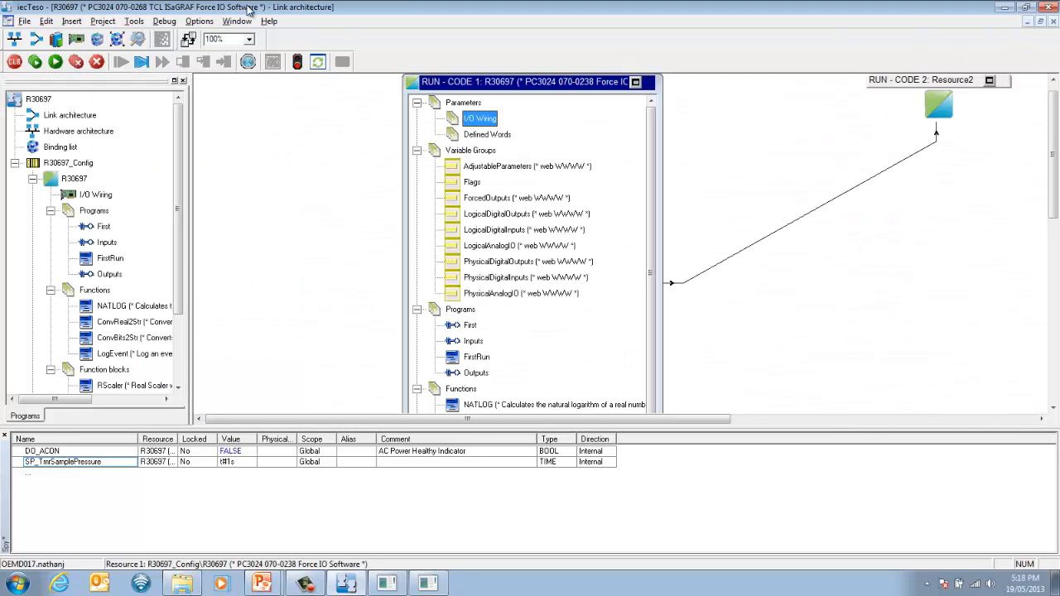
Step: Stop debugging the target and start the project in simulation mode
click(170, 22)
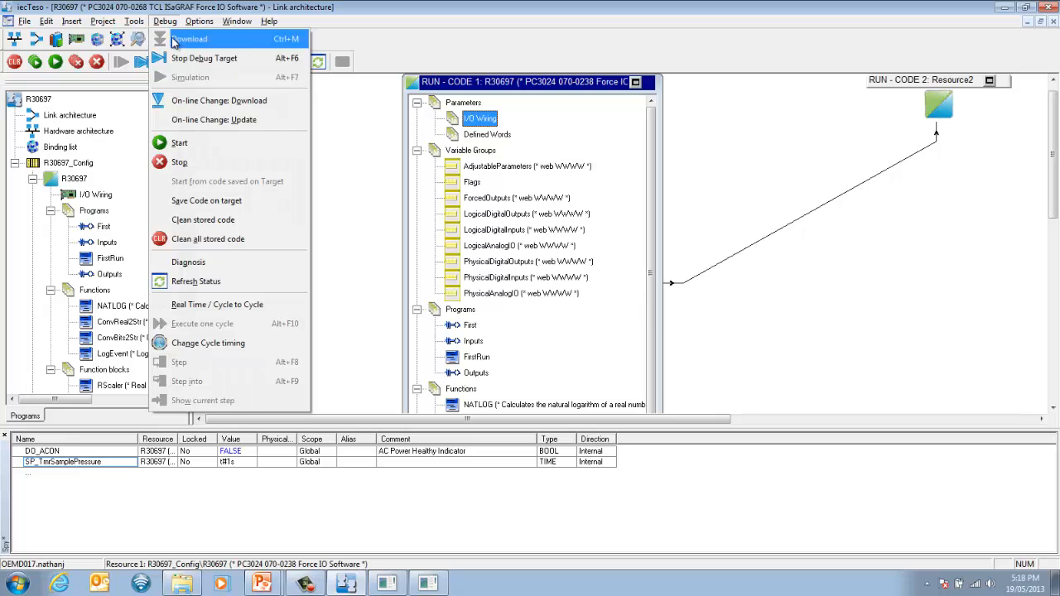
click(181, 59)
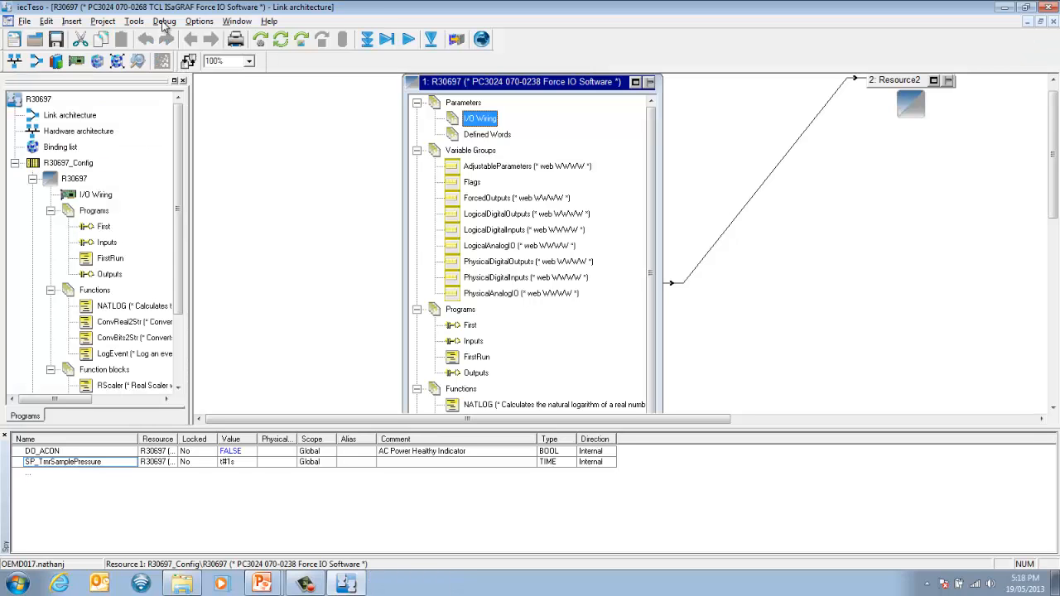
click(164, 22)
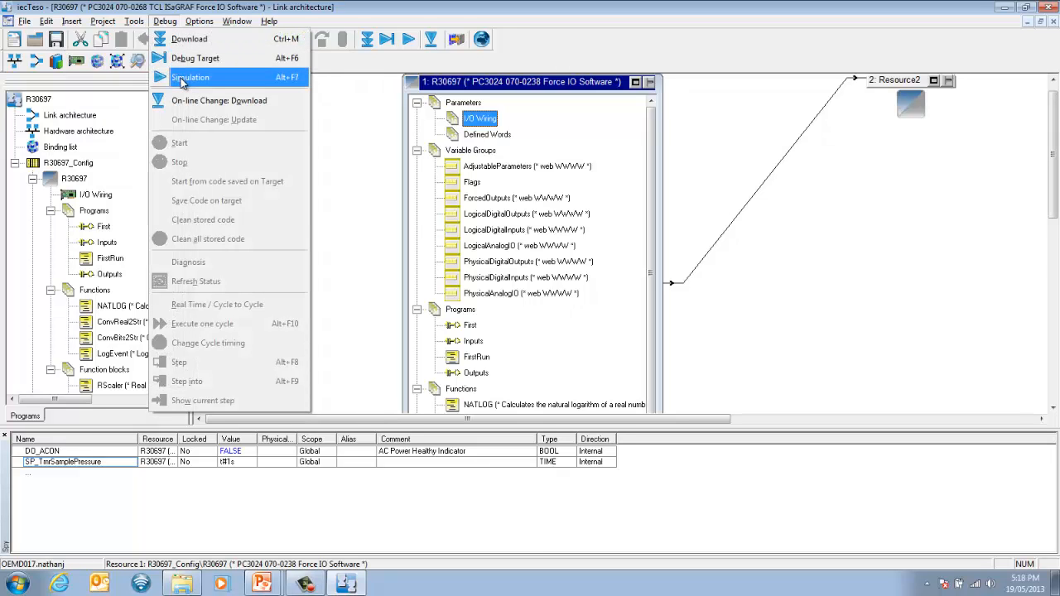
click(182, 79)
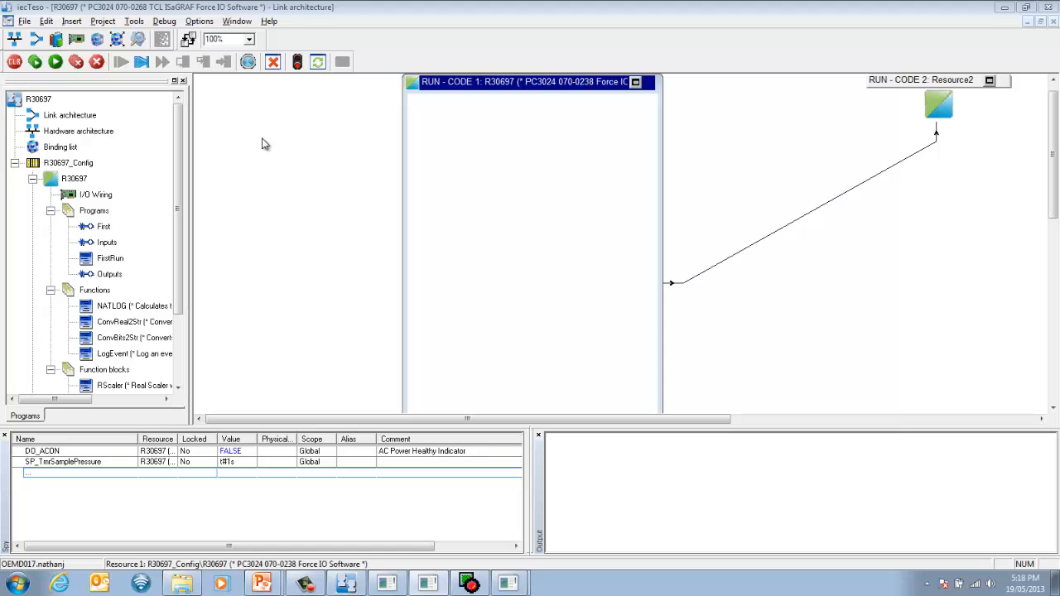
Step: In the I/O simulation panel, set XAI_SAT in Analog_6Ins of module 1:IO3530_V3 to 1.0
click(470, 584)
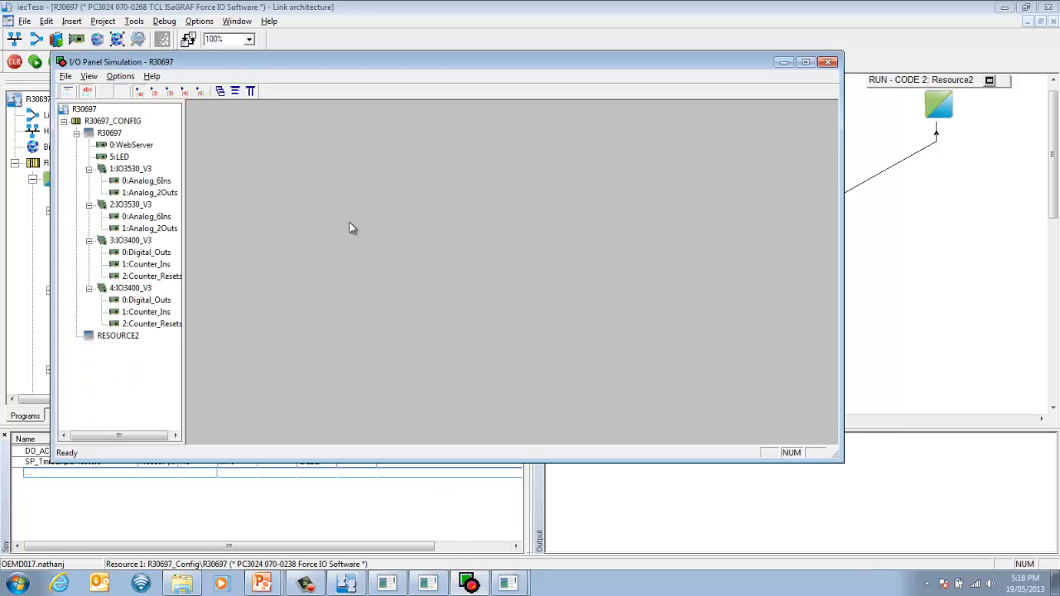
click(133, 182)
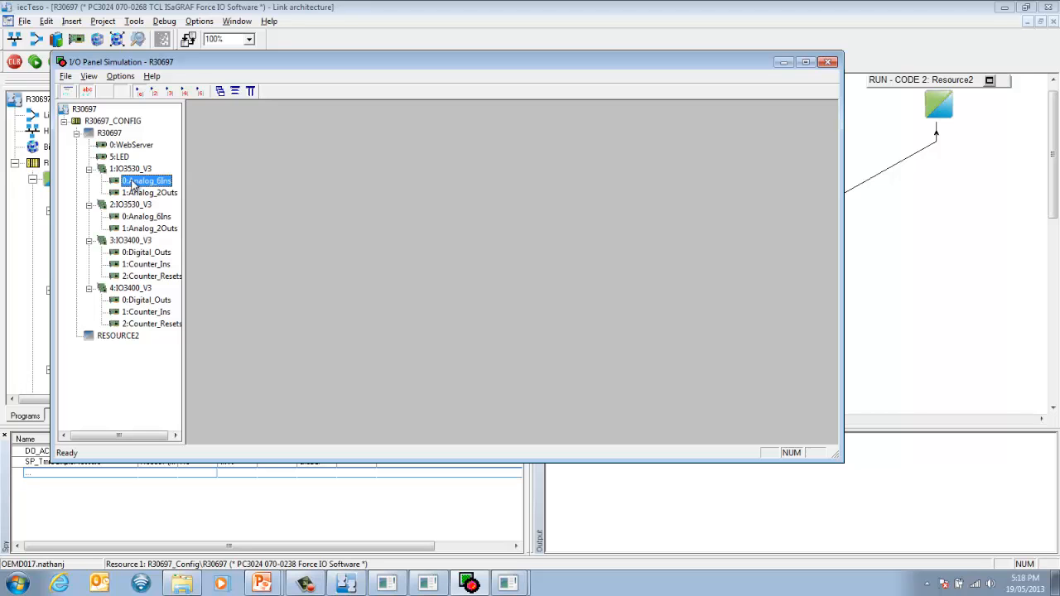
double_click(133, 181)
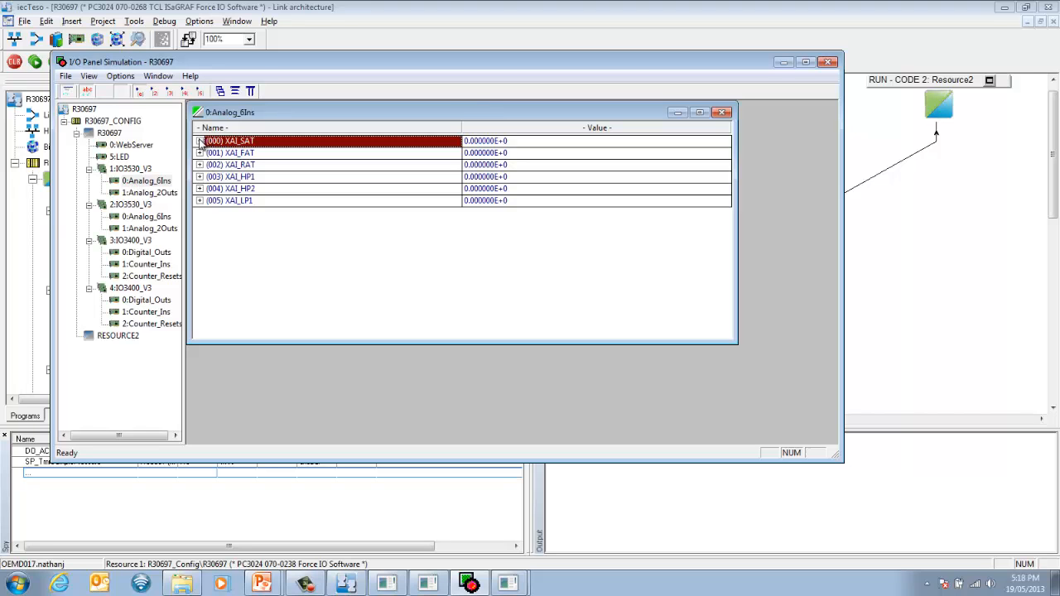
click(484, 142)
click(483, 141)
text(1.0)
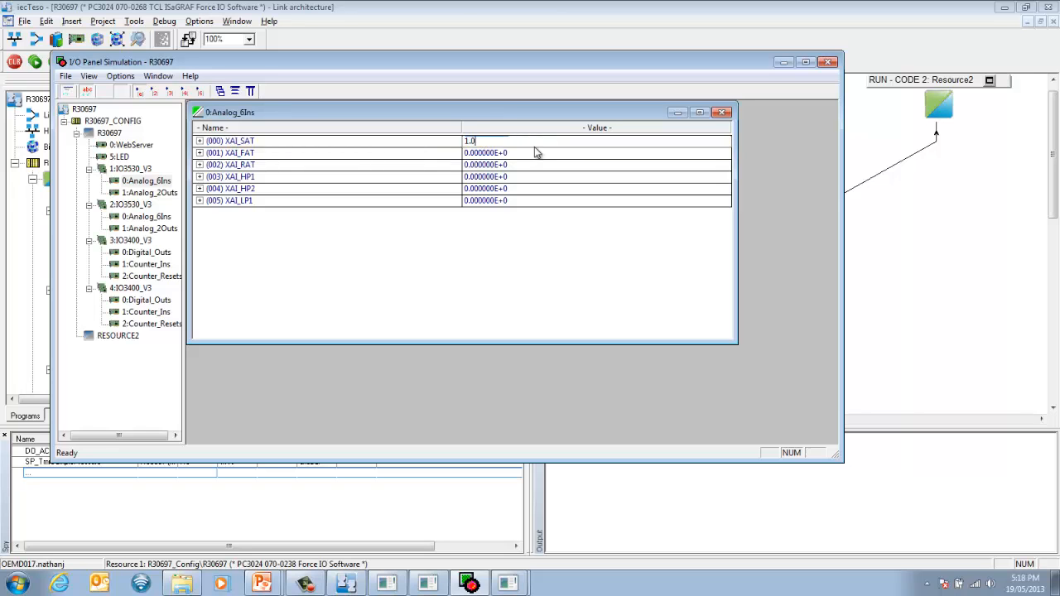
key(Return)
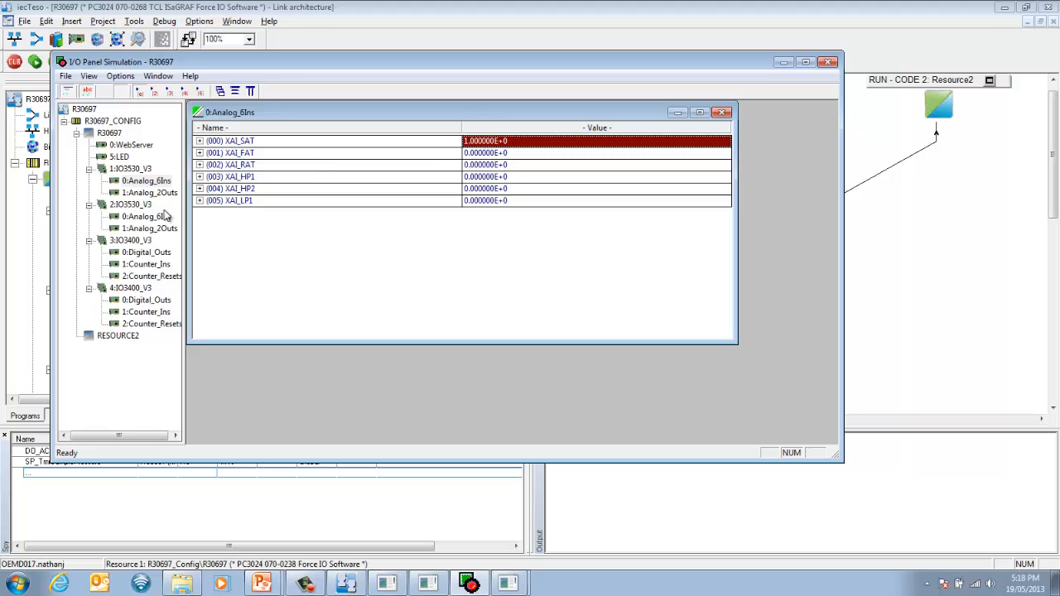
Step: Set the simulated input XDI_SFB1 in Counter_Ins of module 3:IO3400_V3 to TRUE, and return to the link architecture window
double_click(133, 264)
double_click(518, 159)
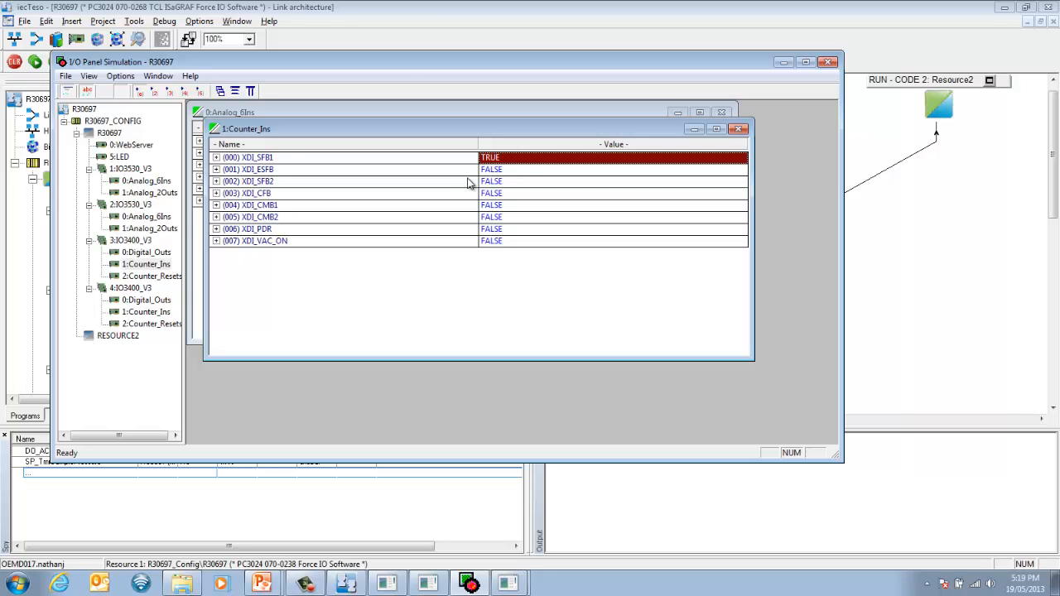
click(398, 5)
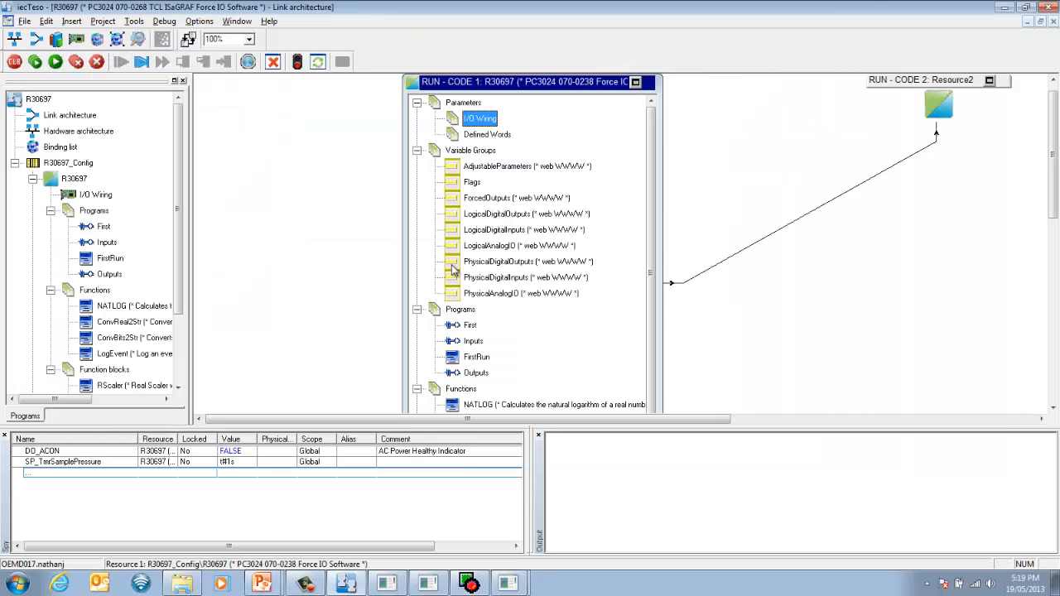
Step: Open the Inputs program to view its ladder logic running in the simulation, and close it again
click(472, 342)
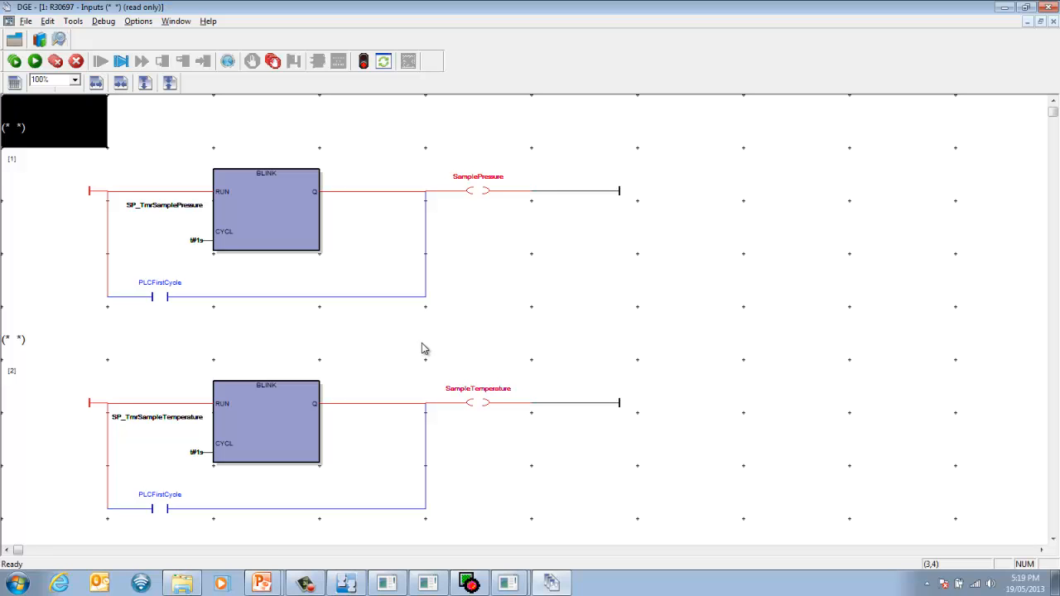
click(1053, 7)
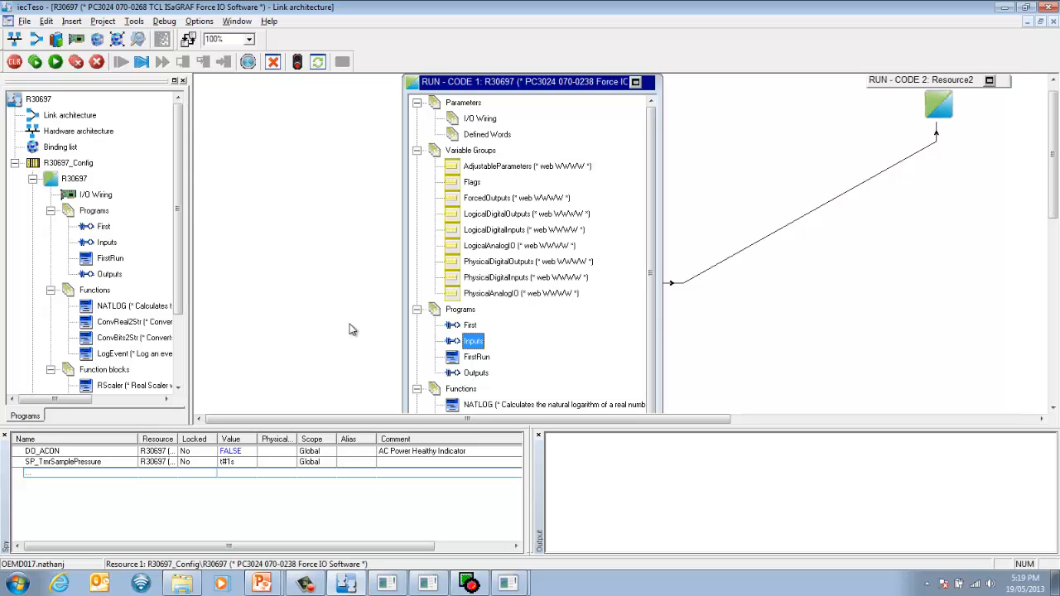
Step: Stop the simulation of the project and close the spy list
click(165, 22)
click(186, 77)
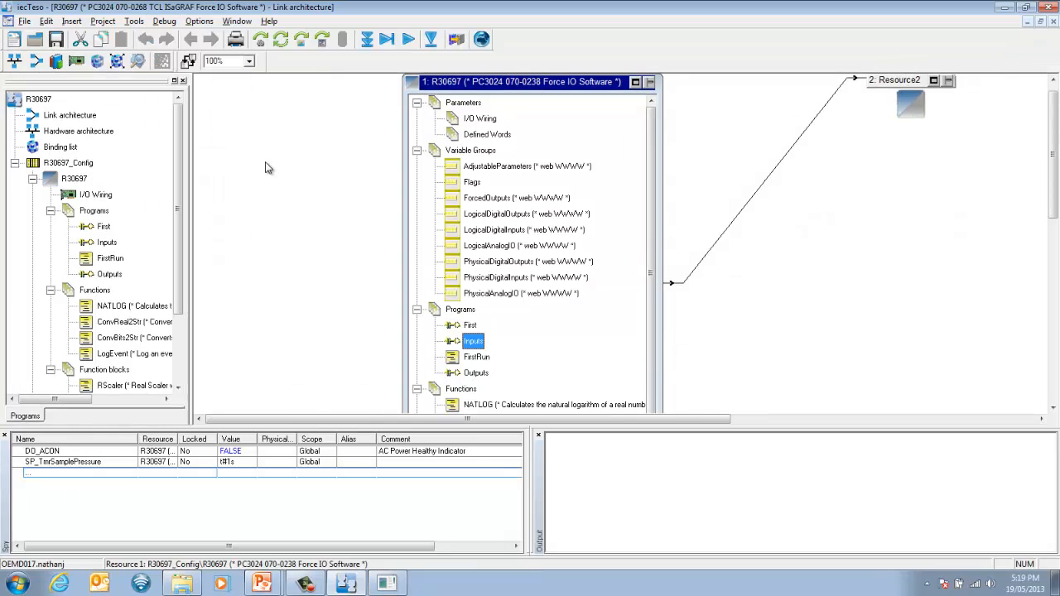
click(4, 436)
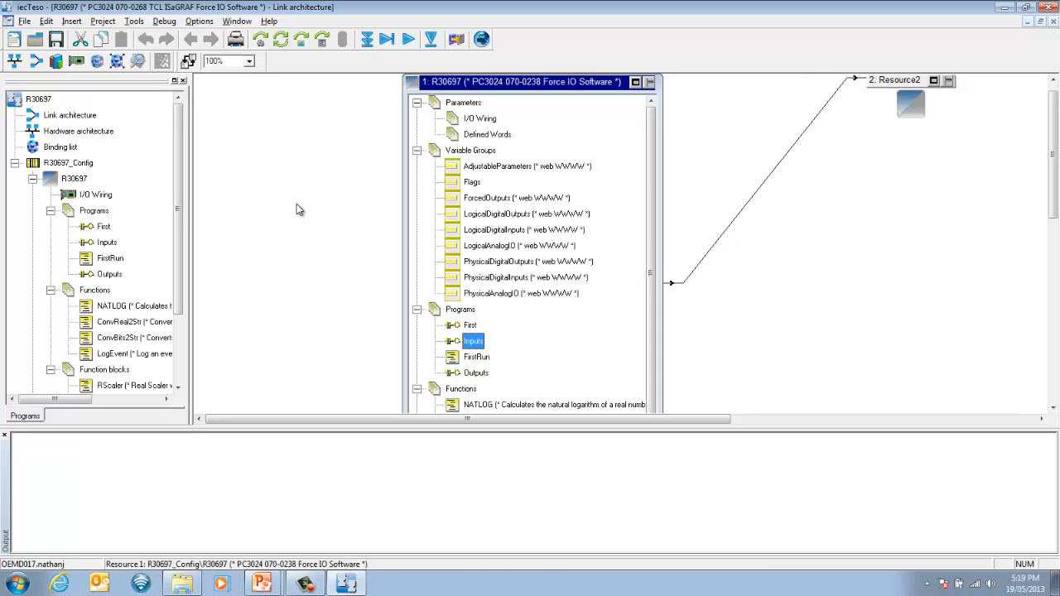
Step: Examine the password settings in the project properties of R30697 and close them without changes
click(24, 21)
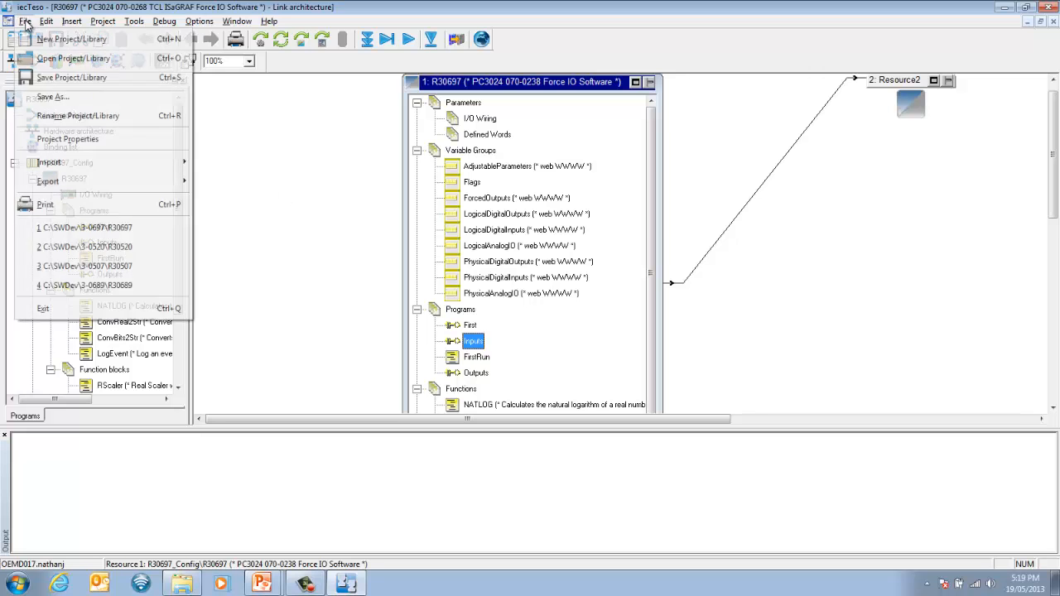
click(62, 141)
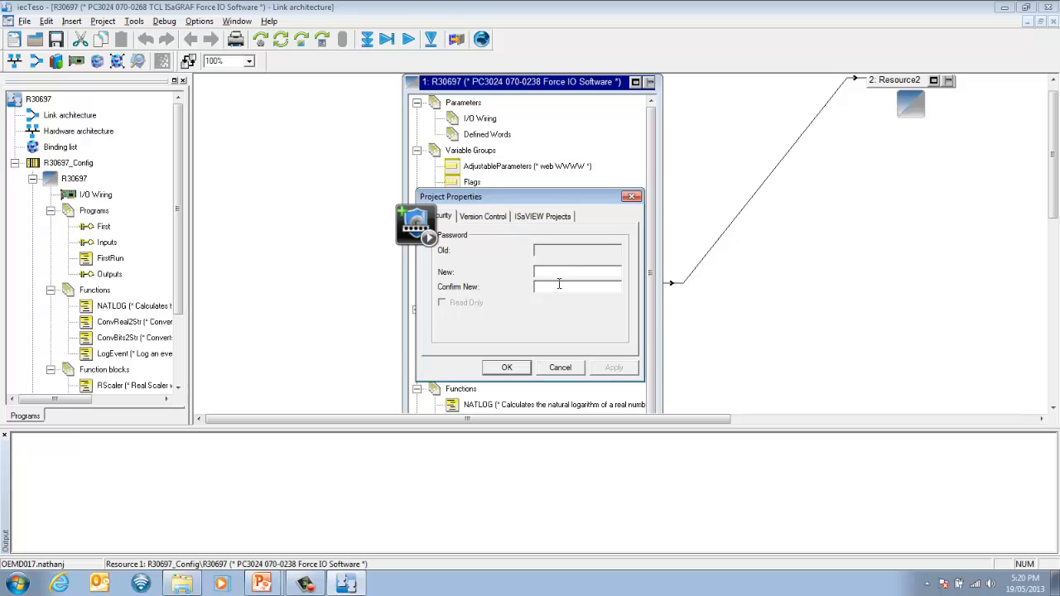
click(632, 197)
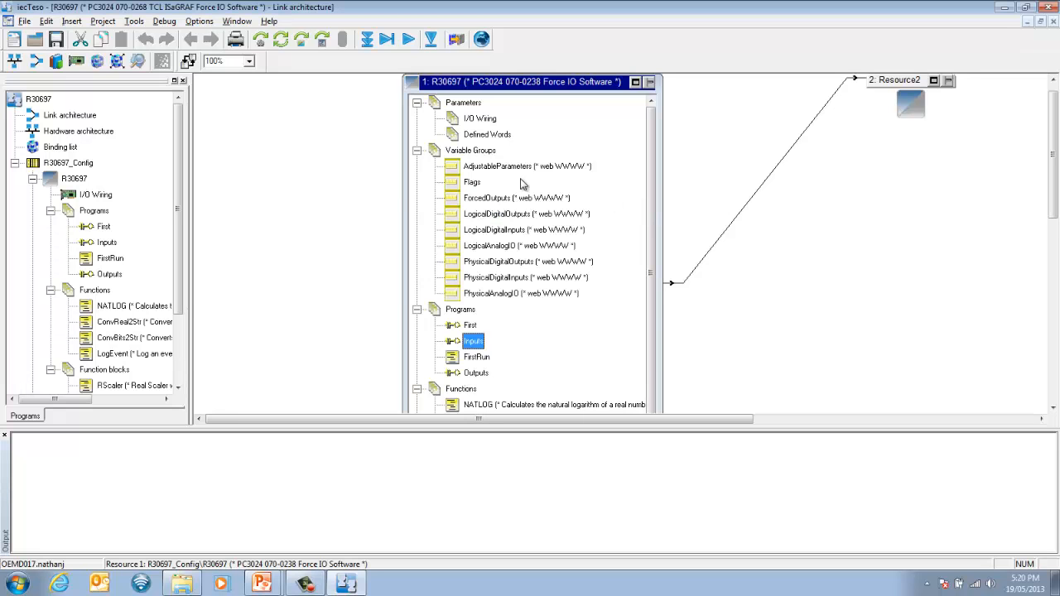
Step: In the hardware architecture, examine the security settings of the R30697_Config configuration and close its properties unchanged
double_click(79, 133)
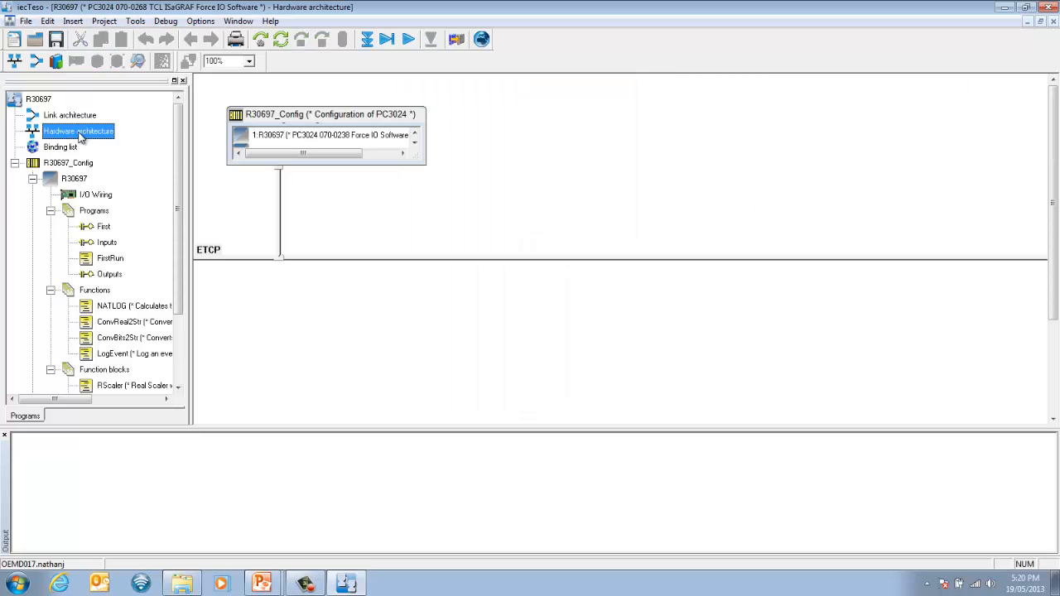
right_click(304, 119)
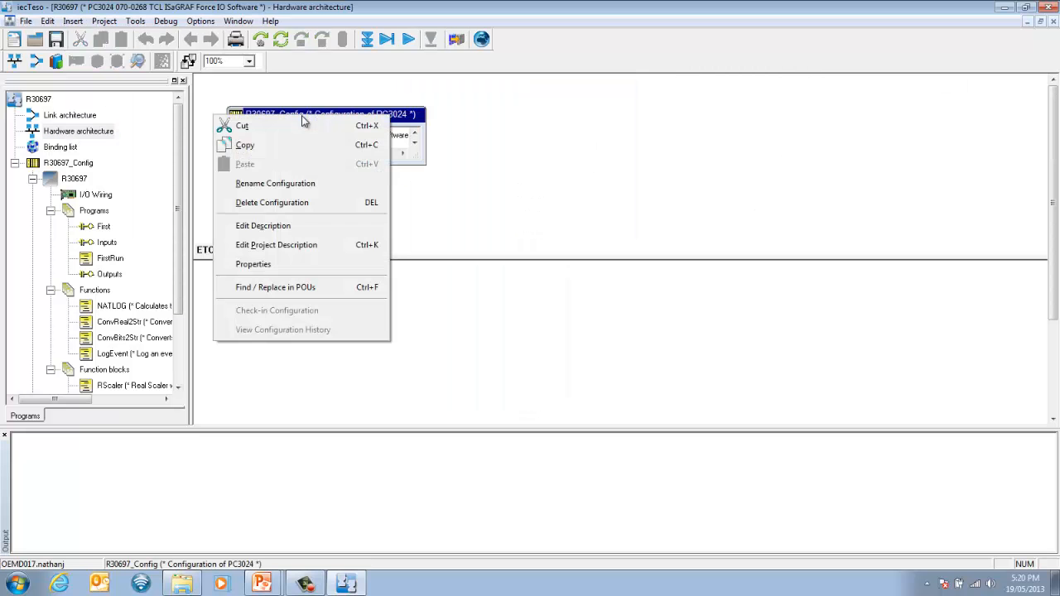
click(288, 265)
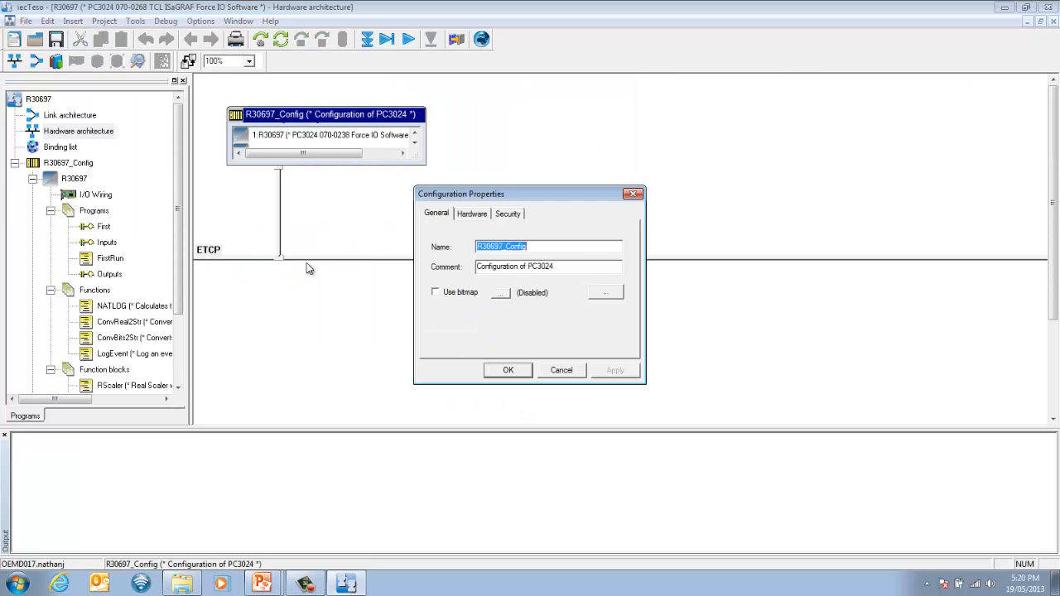
click(508, 214)
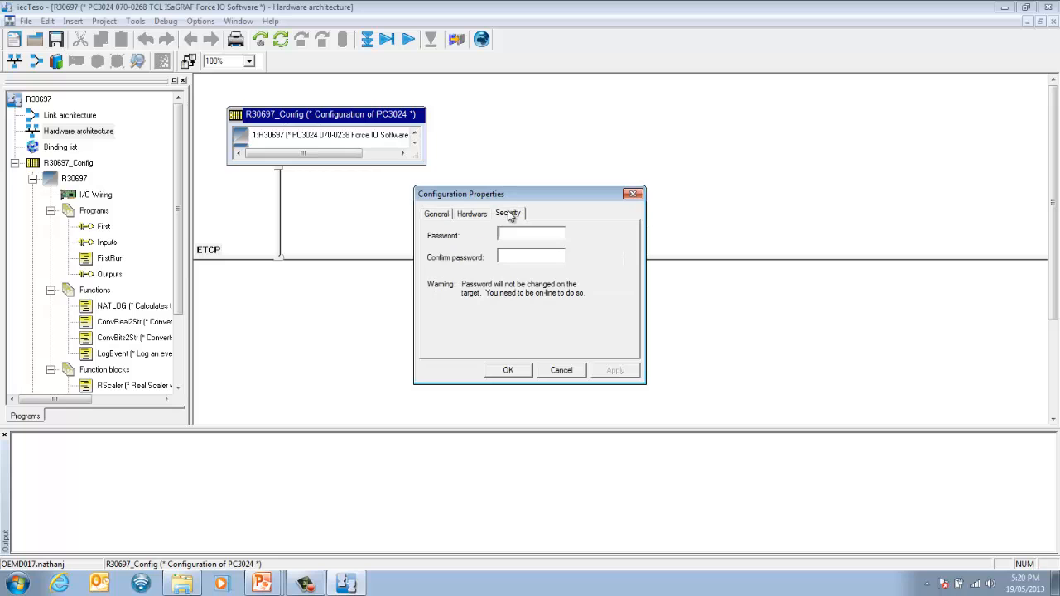
click(633, 195)
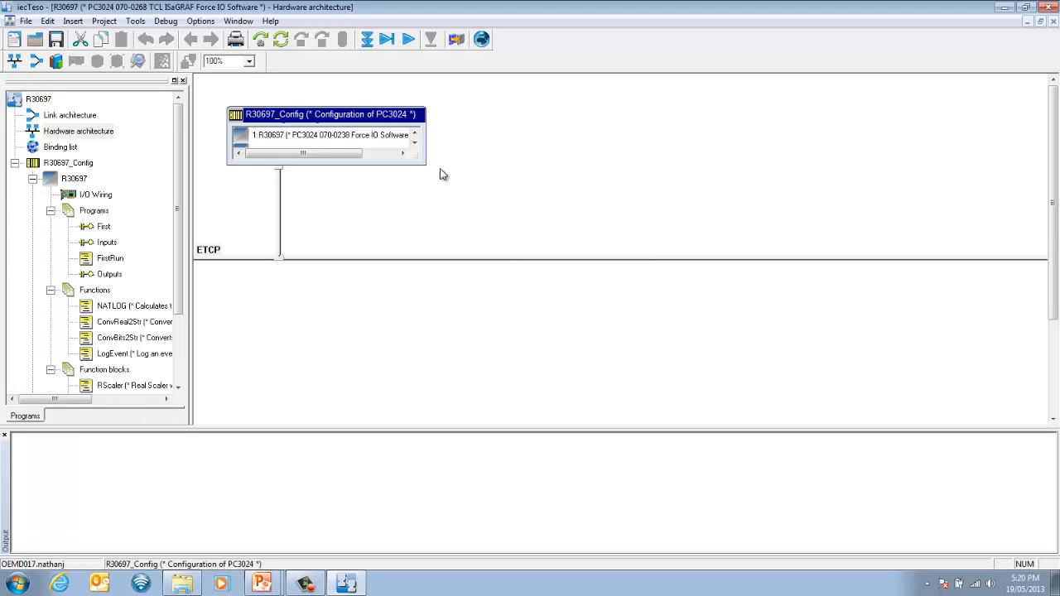
Step: In the link architecture, examine the security settings of resource 1: R30697 and close its properties unchanged
double_click(74, 117)
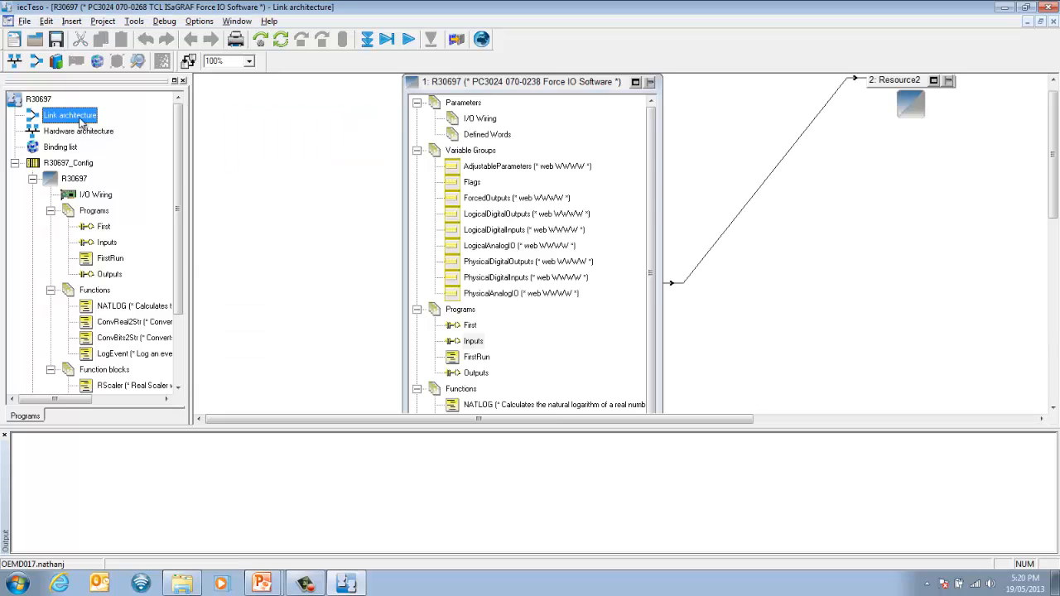
right_click(470, 84)
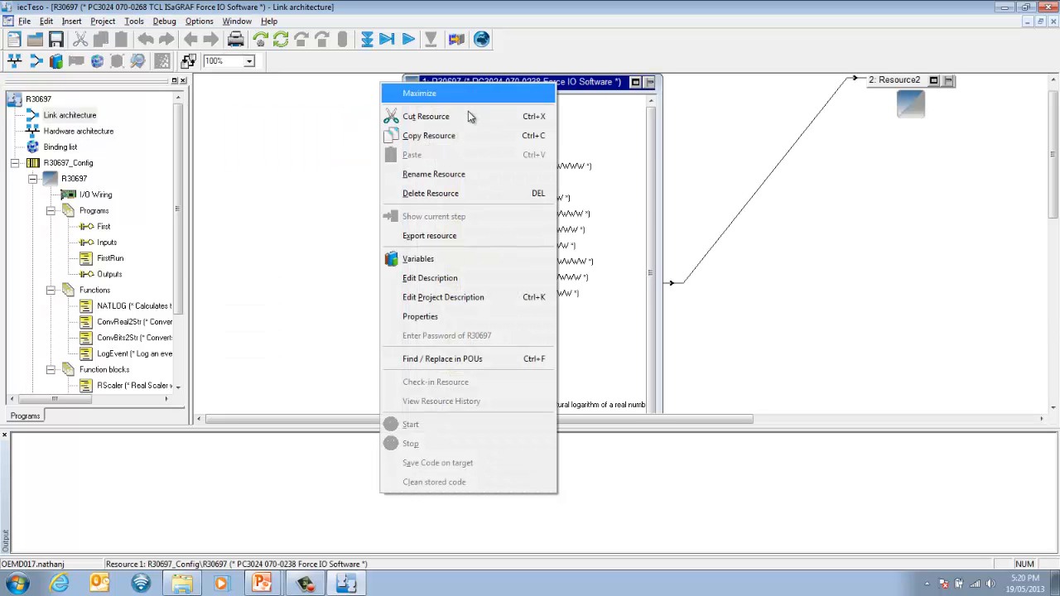
click(443, 317)
click(604, 203)
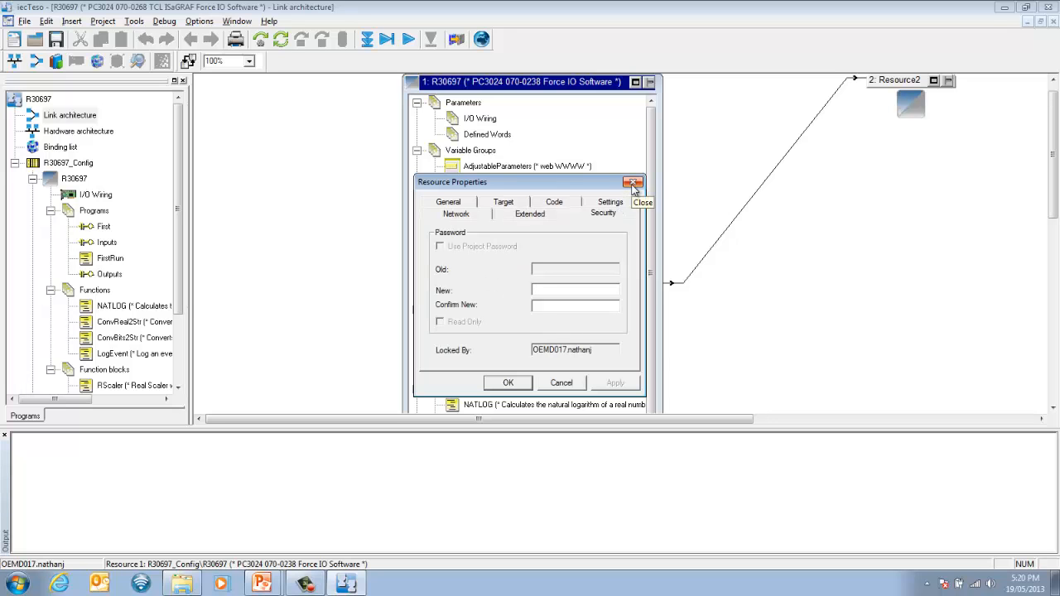
click(634, 184)
Step: Examine the password settings in the properties of the program First and close them unchanged
right_click(470, 328)
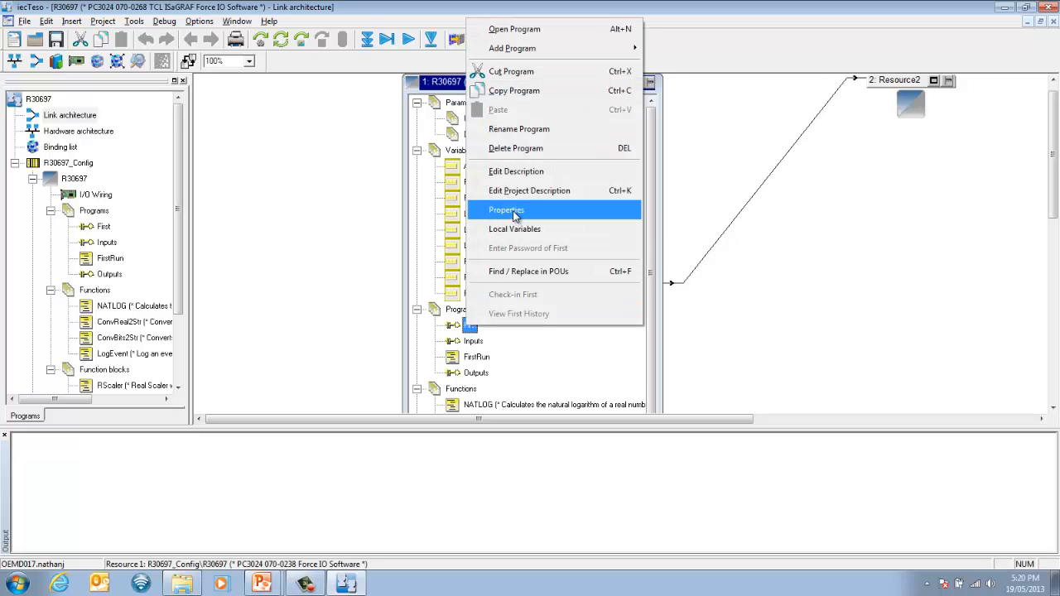
click(515, 212)
click(466, 226)
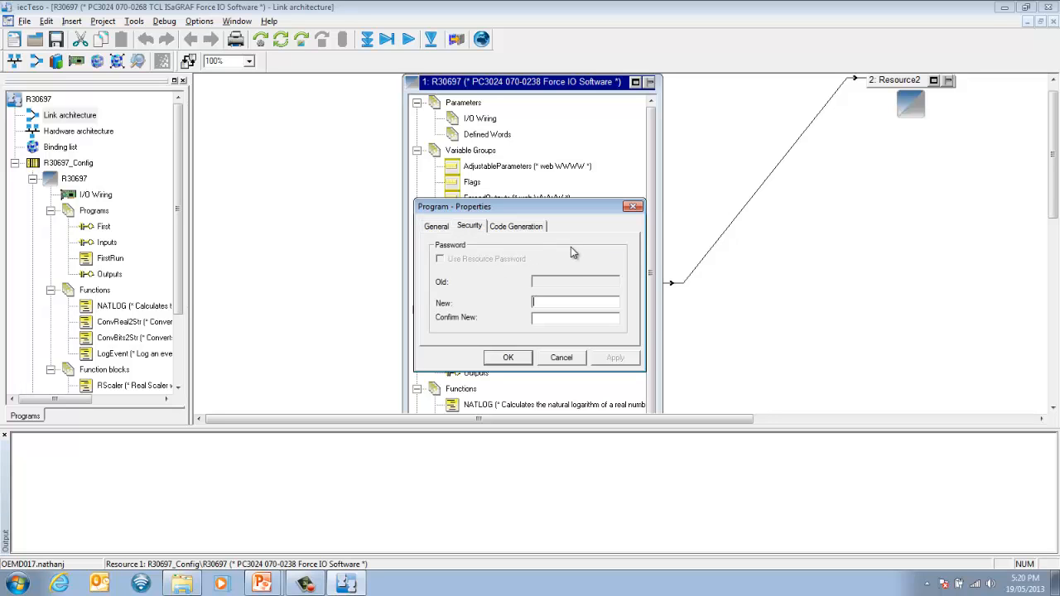
click(634, 207)
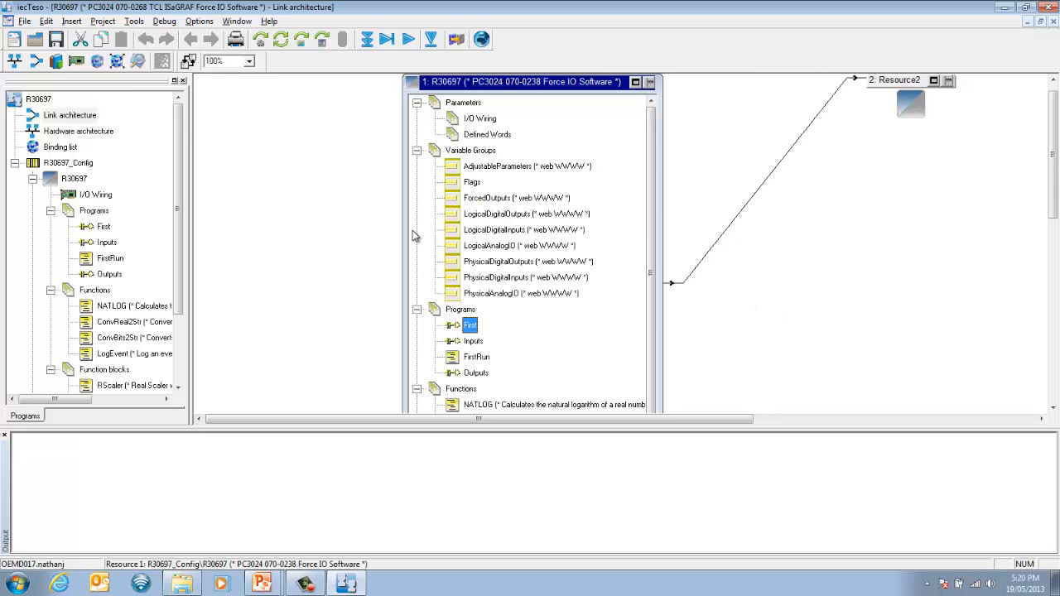
Step: Review the import and export options available for the project, including those for variables, without choosing any
click(25, 21)
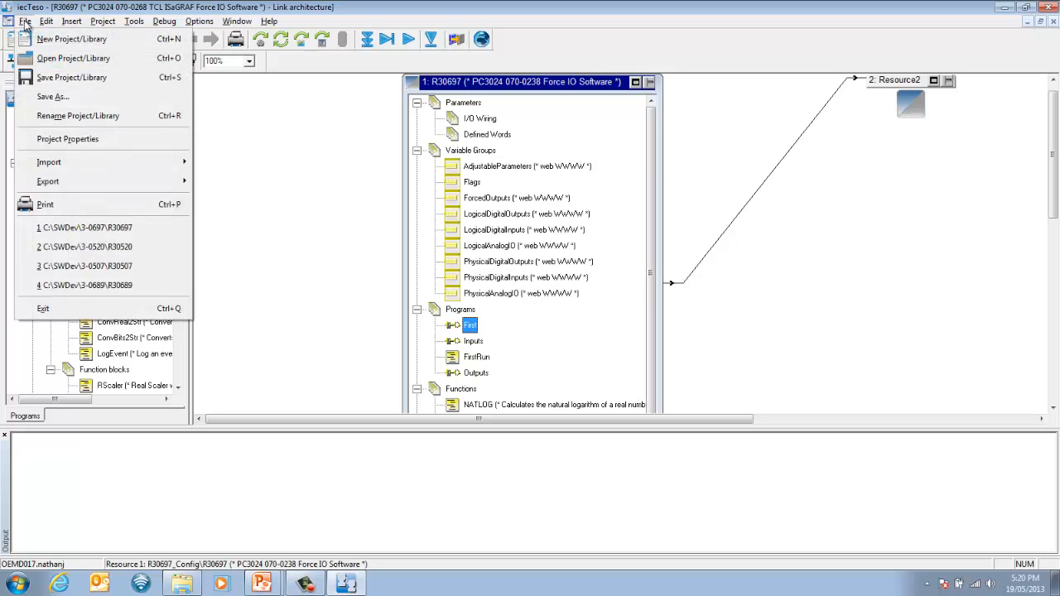
mouse_move(53, 163)
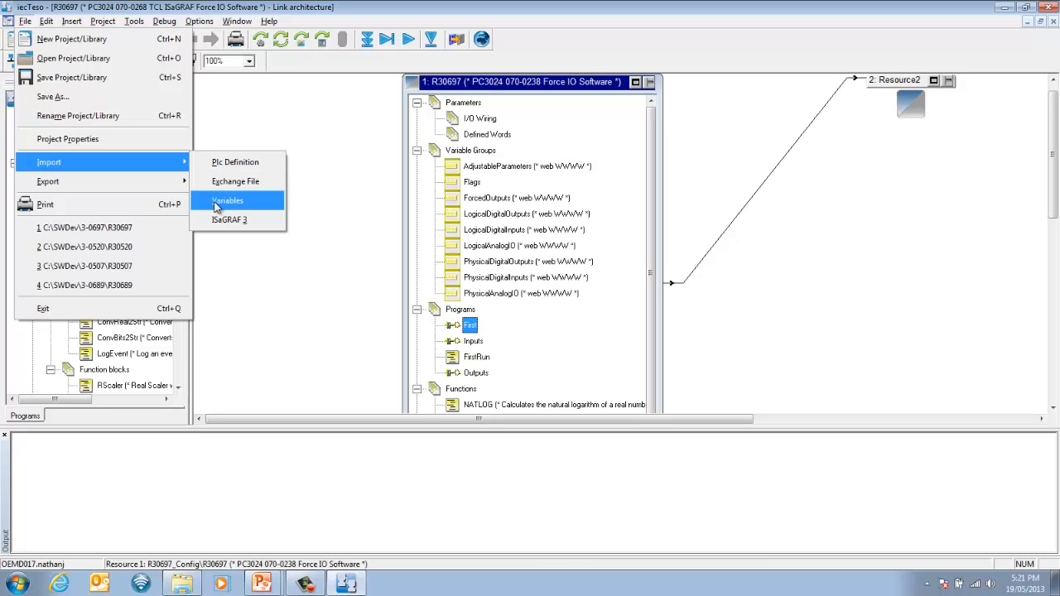
mouse_move(141, 186)
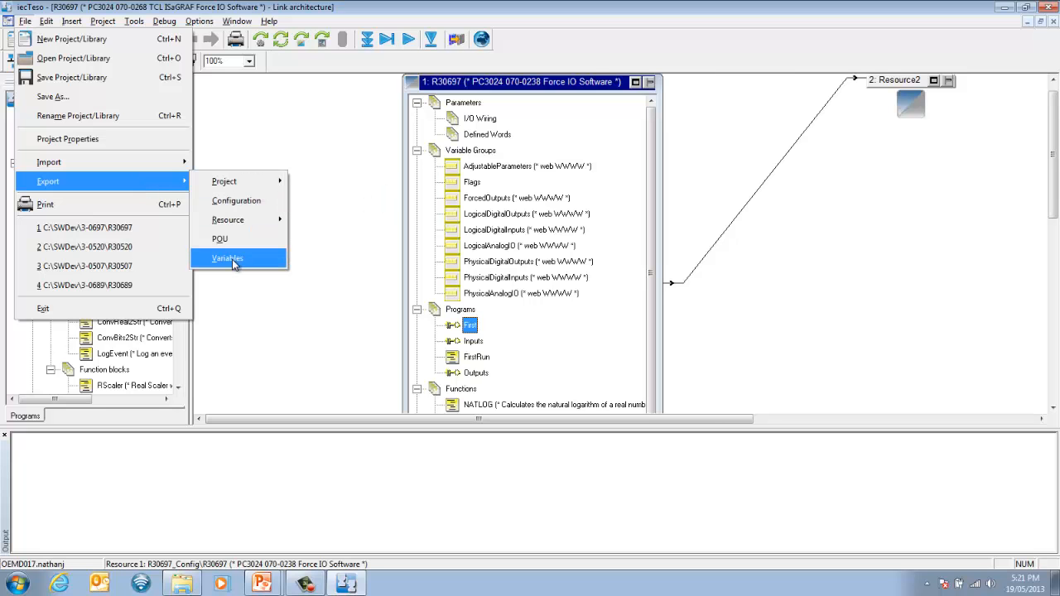
click(312, 320)
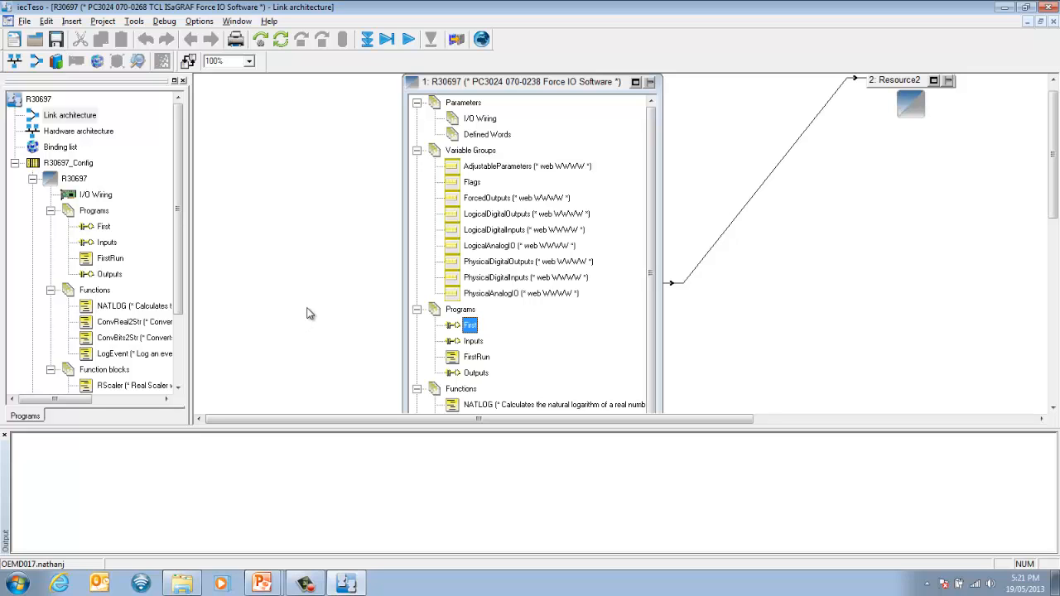
Step: Examine the project's library dependencies in the Add/Remove dependencies dialog and close it without changes
click(101, 22)
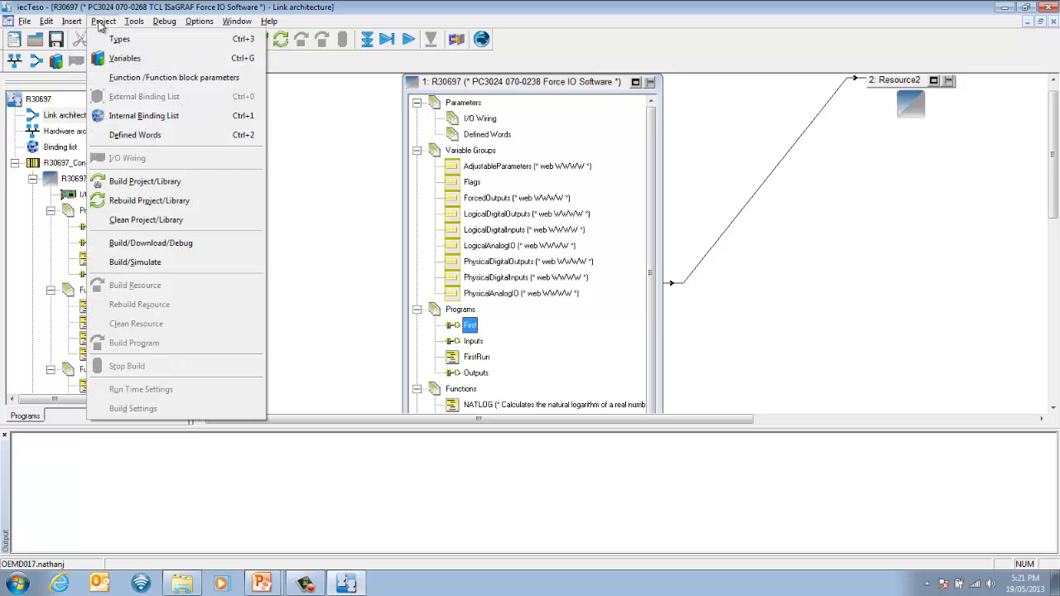
click(102, 22)
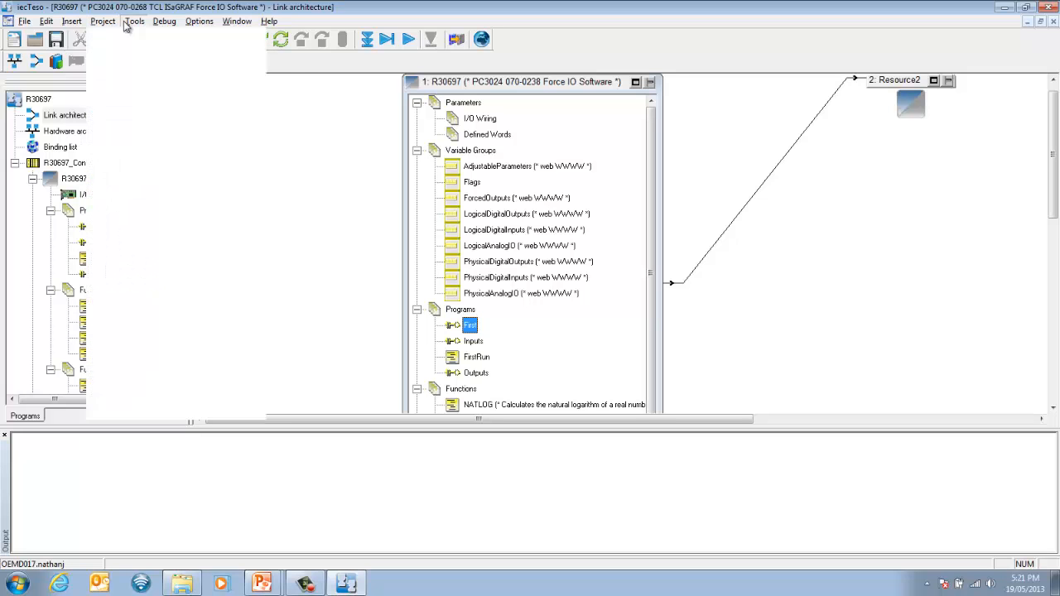
click(133, 22)
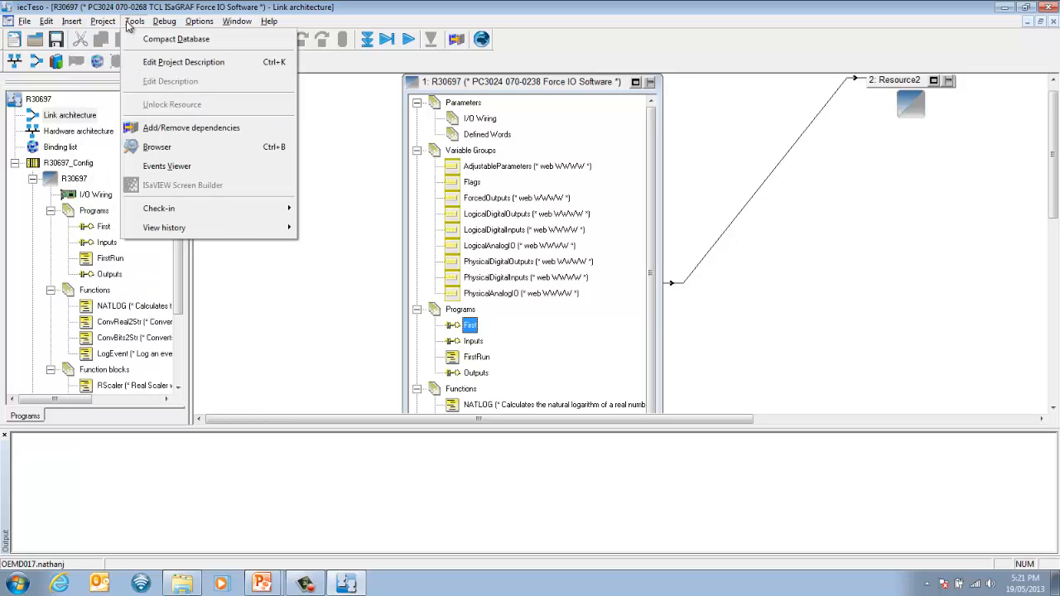
click(161, 133)
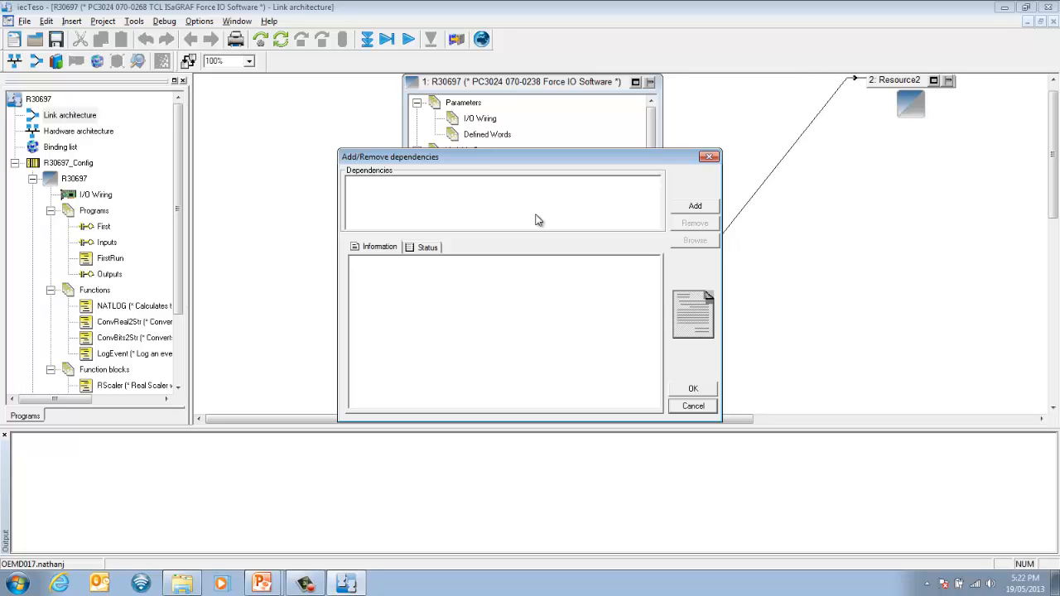
click(709, 157)
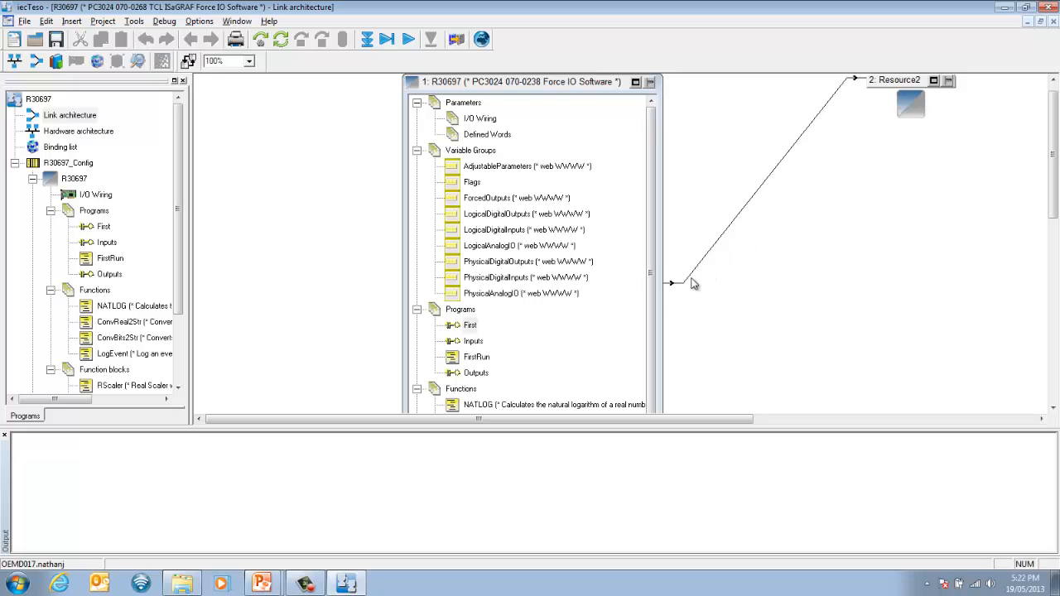
Step: Open the binding list of the link between R30697 and Resource2, examine its variable binding, and close it
click(737, 223)
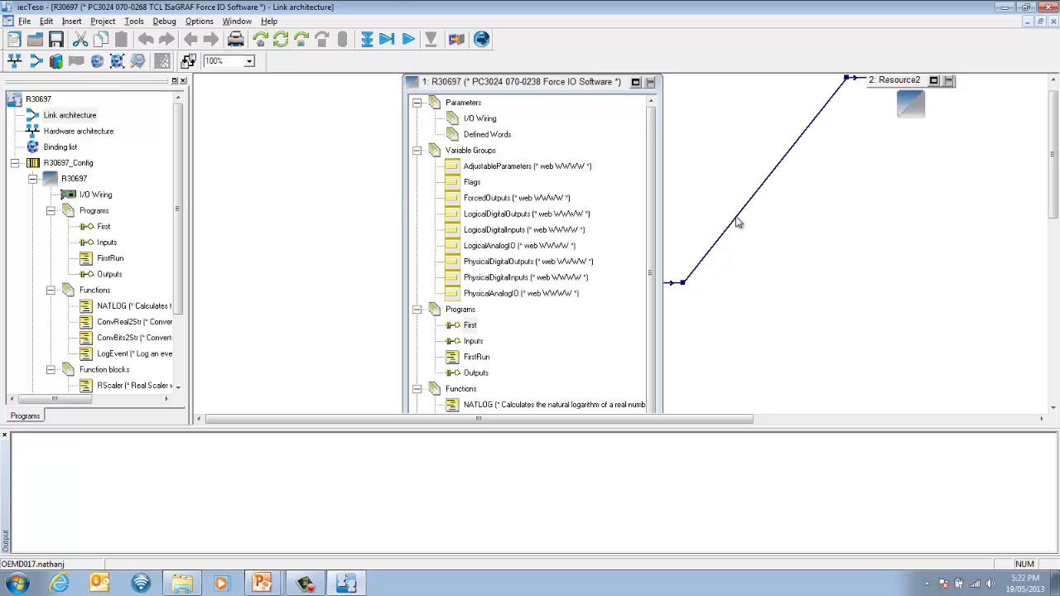
double_click(738, 223)
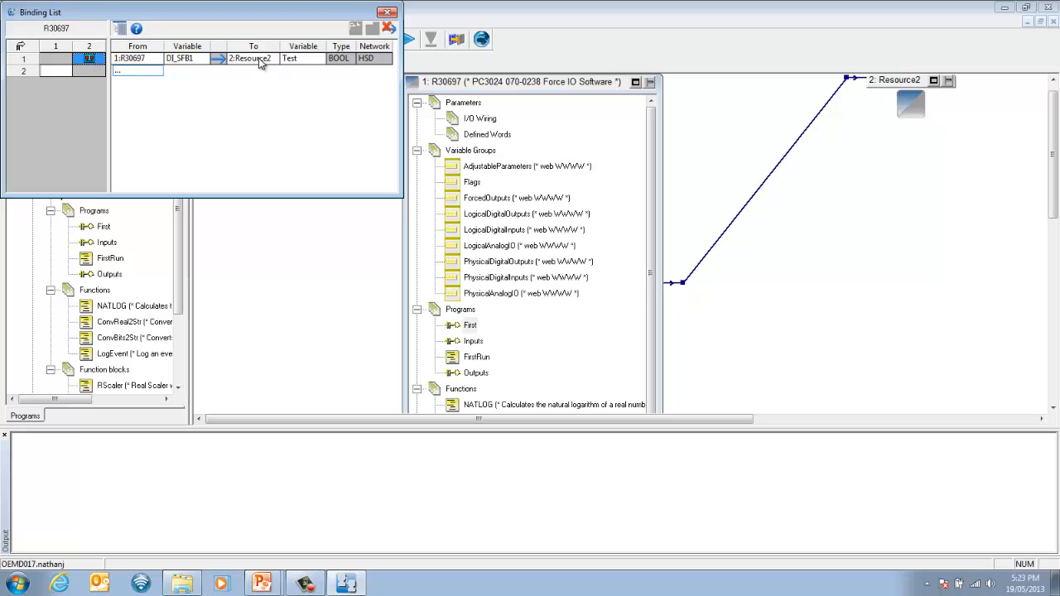
click(387, 13)
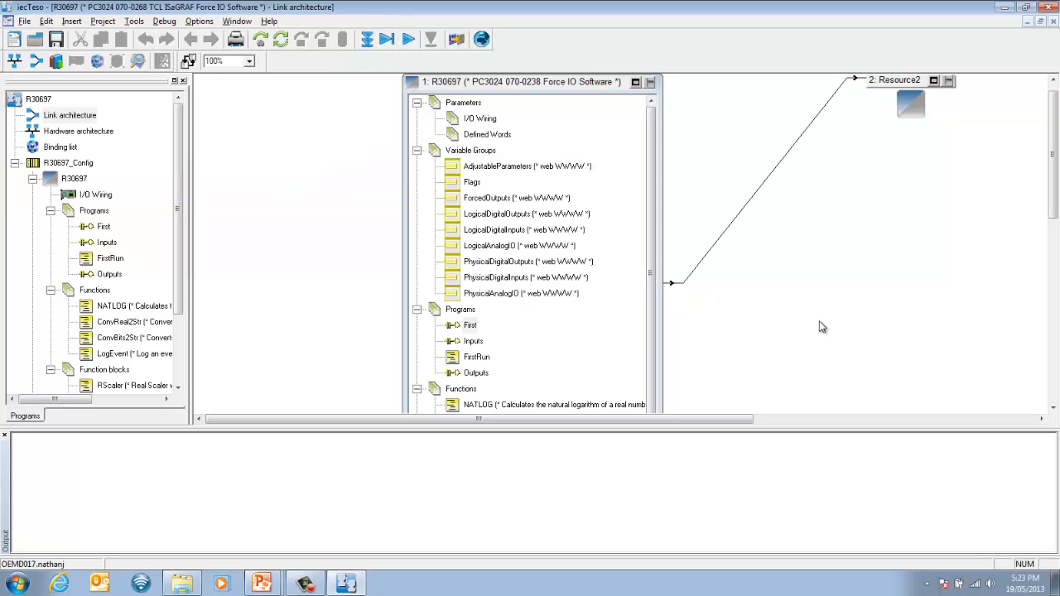